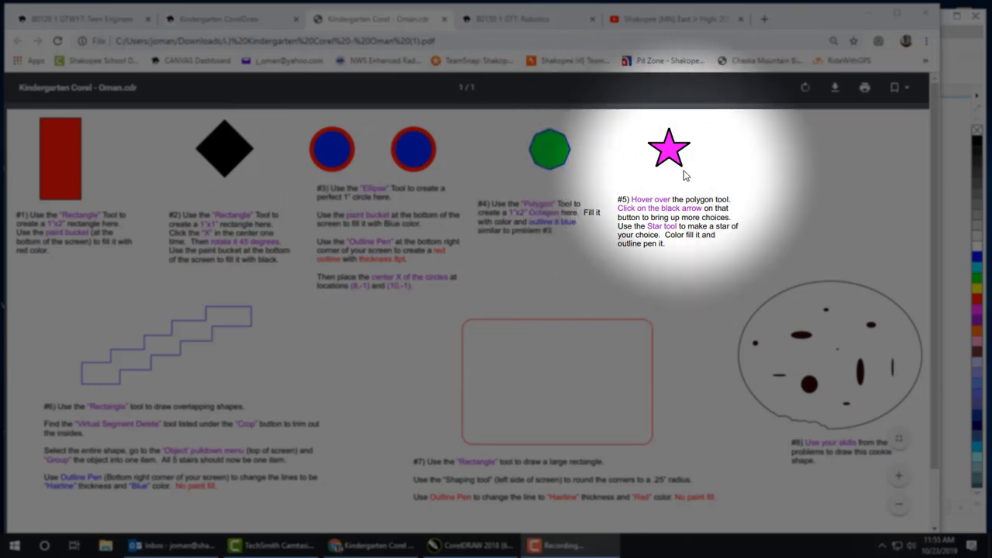
Step: Bring up CorelDRAW 2018 (64-Bit) in front of the browser showing the exercise PDF
left_click(15, 546)
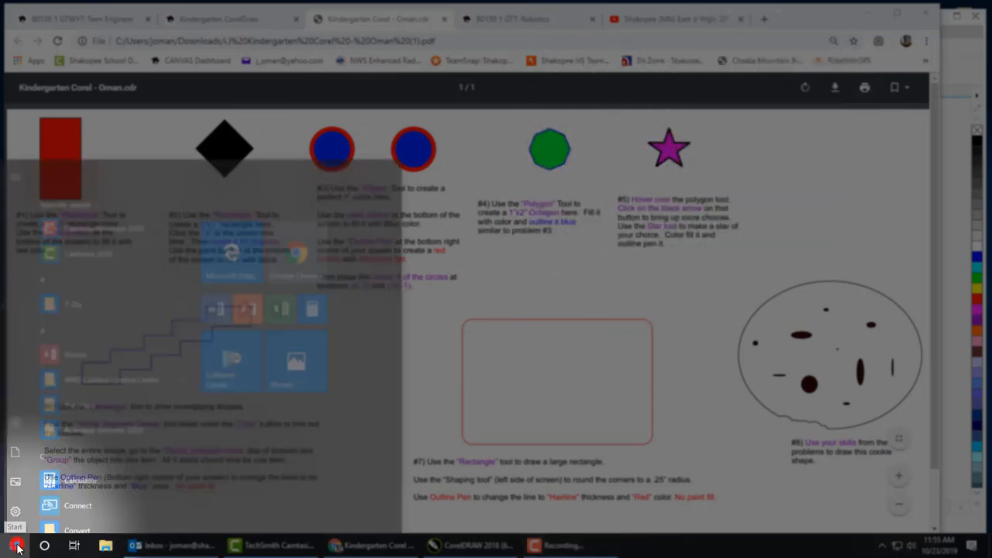
type("cor")
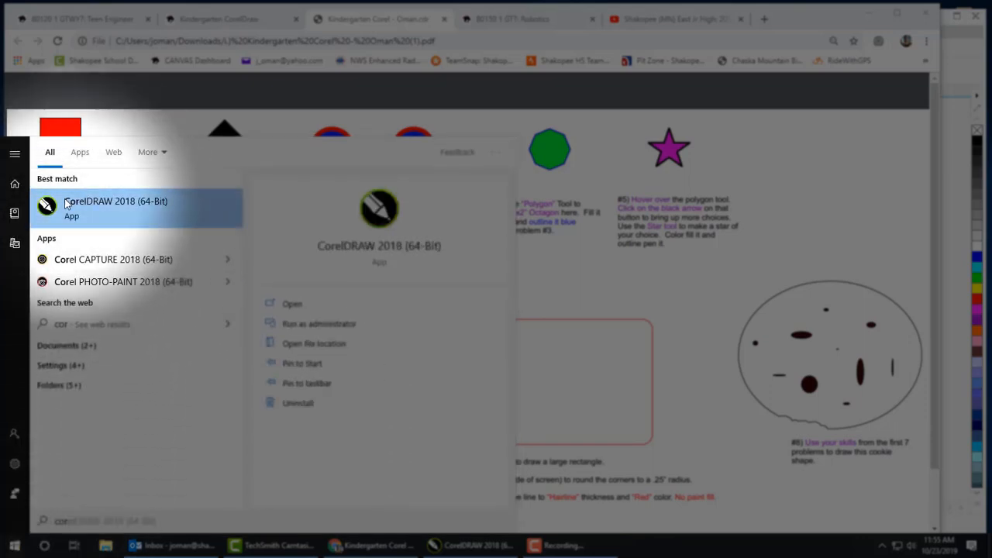
left_click(958, 54)
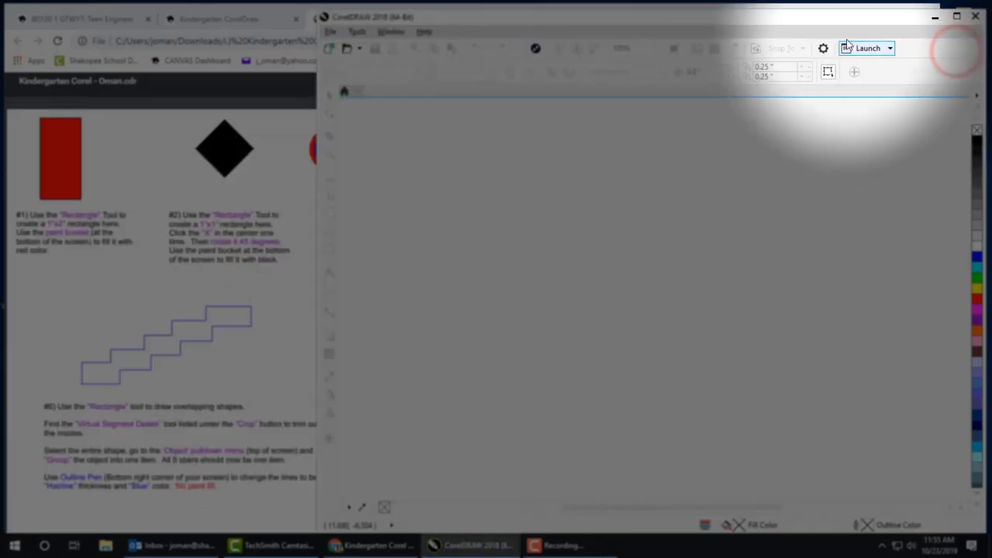
Step: Arrange the windows side by side, narrowing the browser with the exercise PDF and placing CorelDRAW next to it
left_click_drag(839, 19, 934, 58)
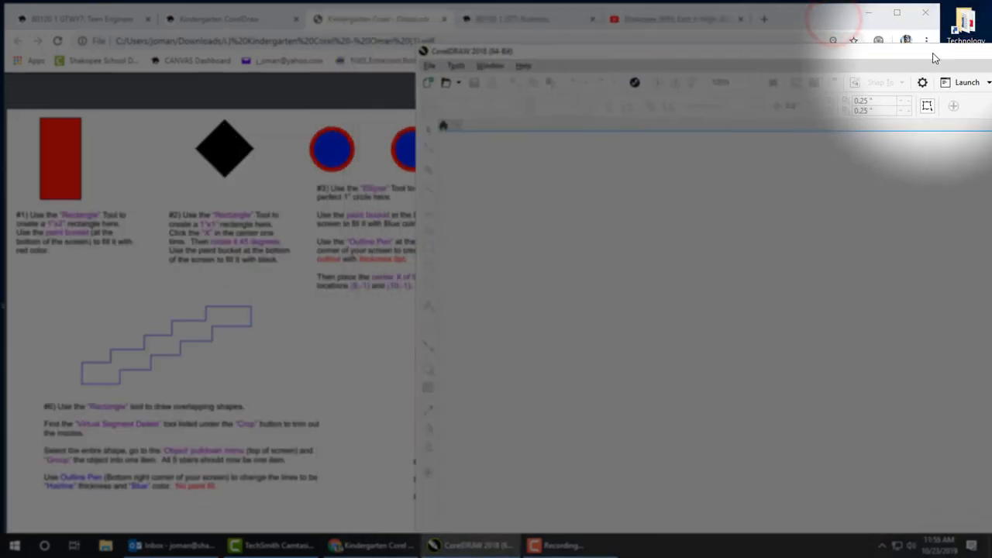
left_click(806, 18)
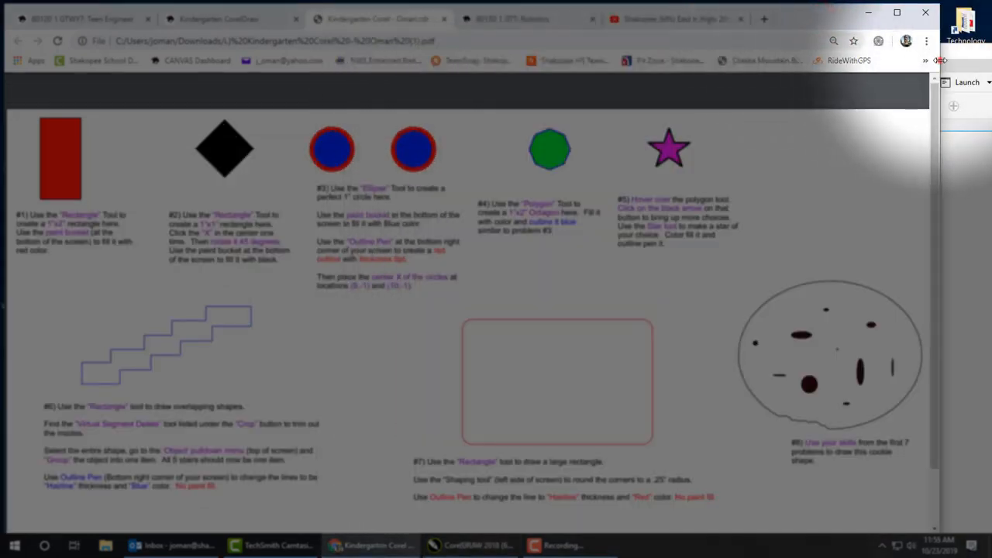
left_click_drag(940, 60, 314, 60)
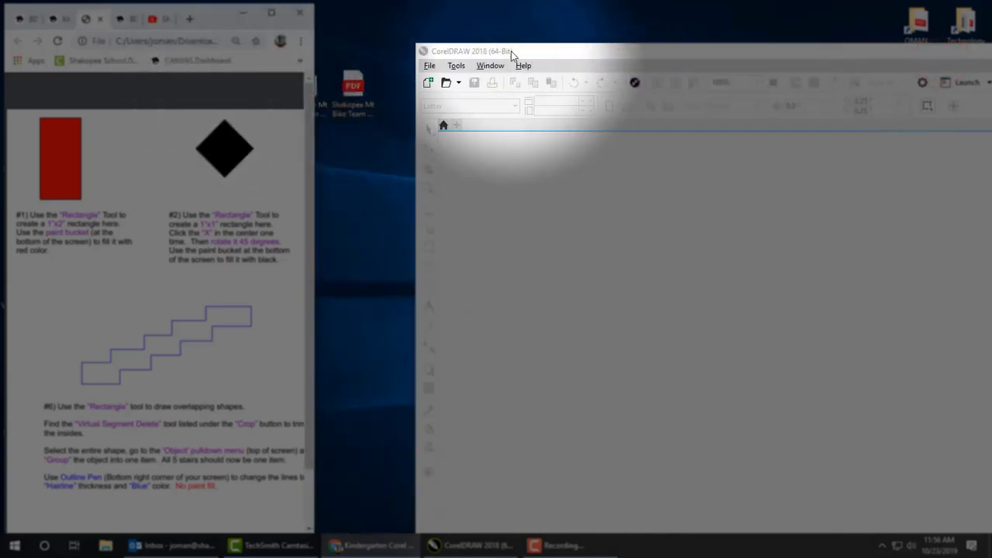
left_click_drag(511, 54, 445, 17)
Step: Create a new custom document 24 inches wide and 12 inches high, with RGB color mode and 300 dpi resolution
left_click(505, 194)
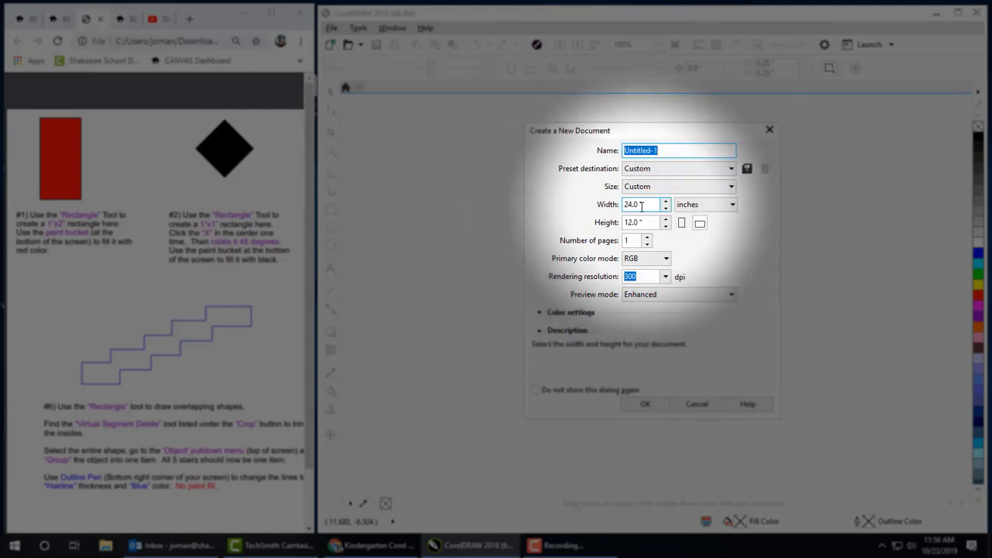
double_click(642, 205)
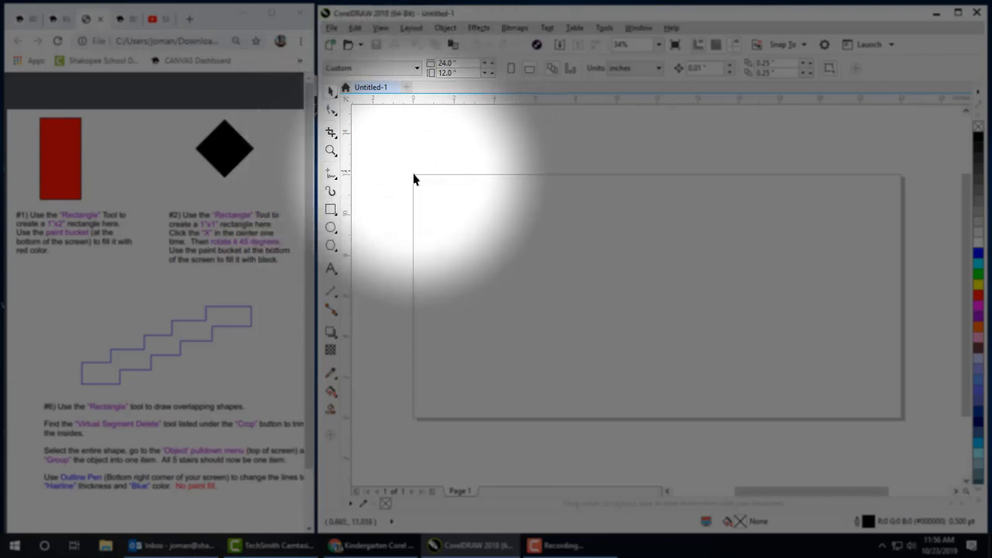
Step: Set the rulers' vertical origin to 12 inches so that zero lies at the page's upper-left corner
double_click(344, 182)
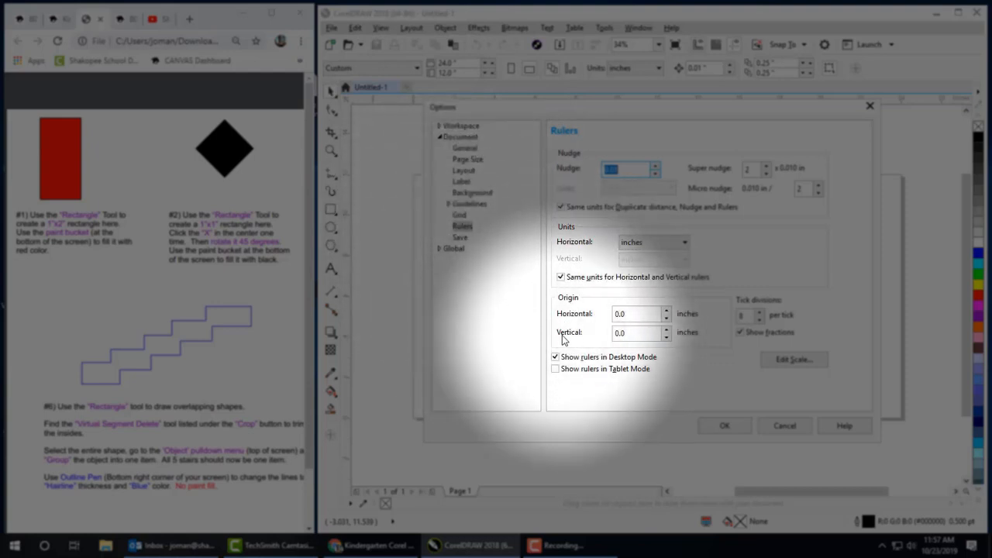
double_click(627, 332)
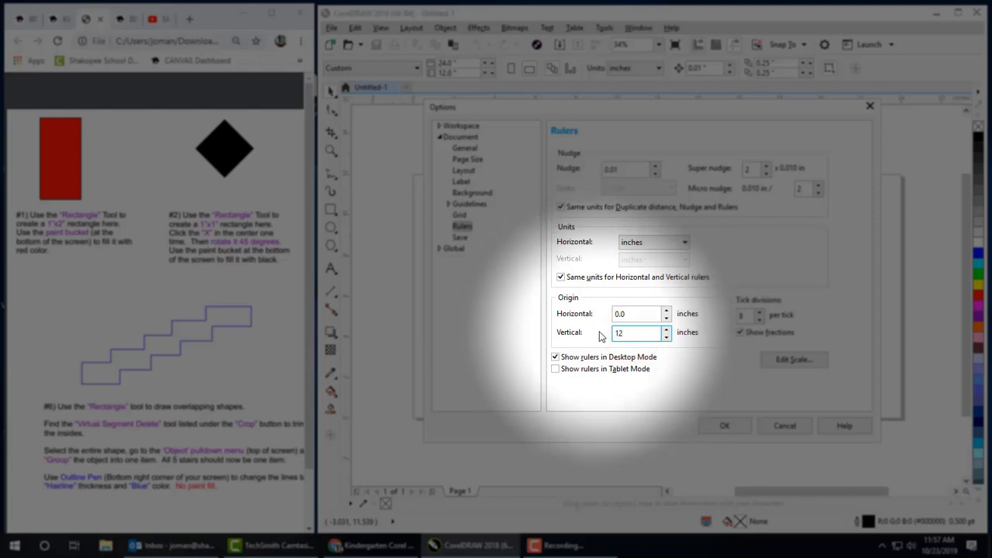
left_click(721, 427)
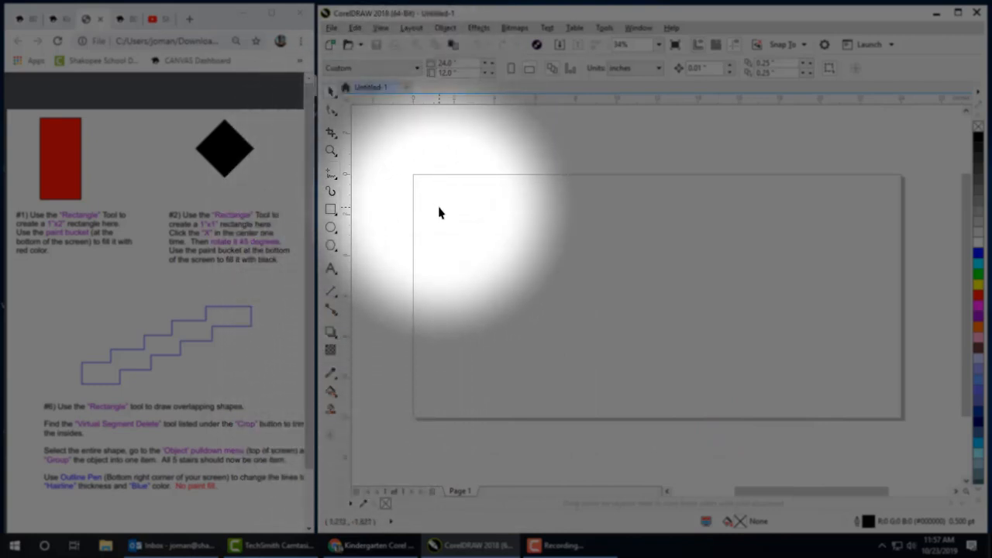
Step: Draw a rectangle about 6 by 7.2 inches in the upper-left part of the page
left_click_drag(439, 213, 410, 155)
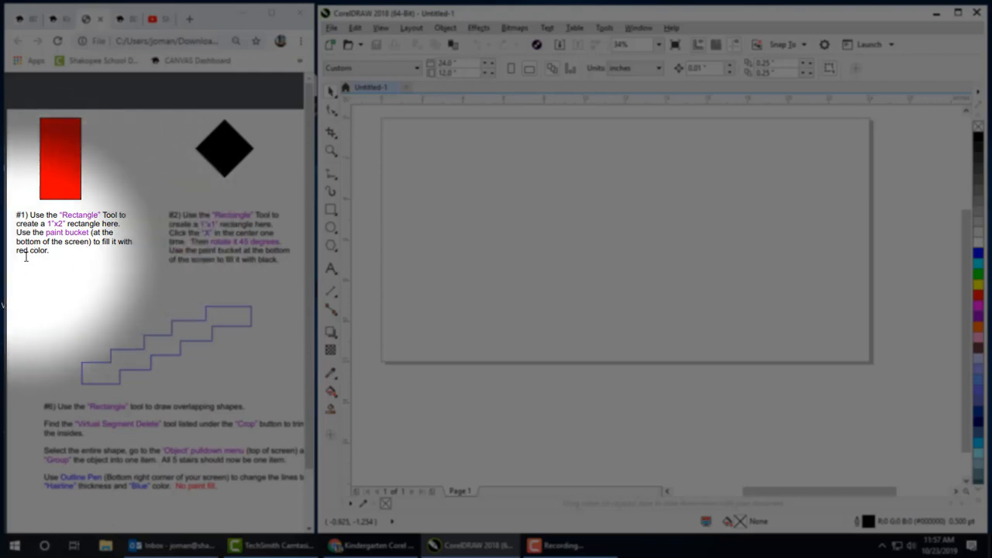
left_click(330, 210)
mouse_move(404, 131)
left_mouse_down()
mouse_move(476, 234)
mouse_move(530, 280)
left_mouse_up()
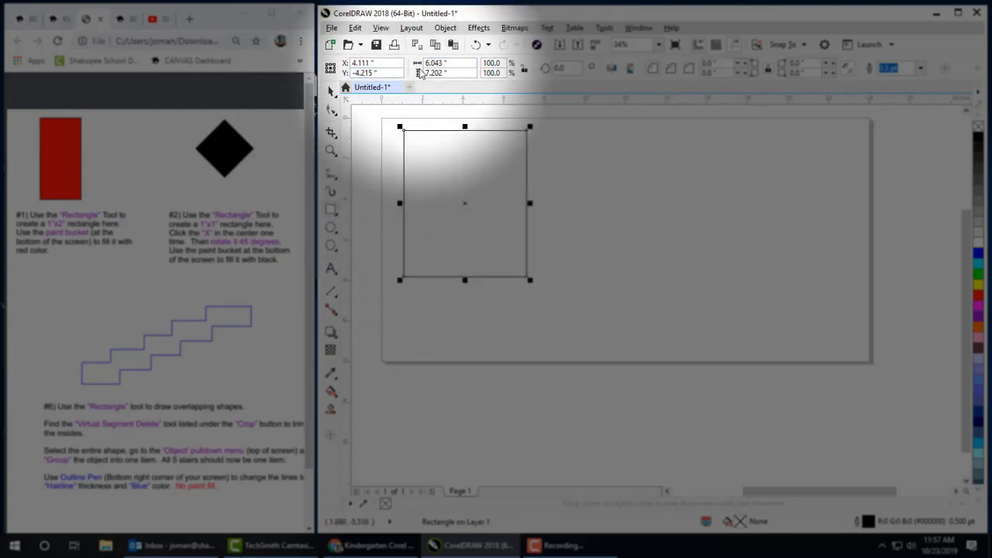
Step: Resize the rectangle to 1 inch wide by 2 inches high and move it near the page's upper-left corner
left_click(436, 63)
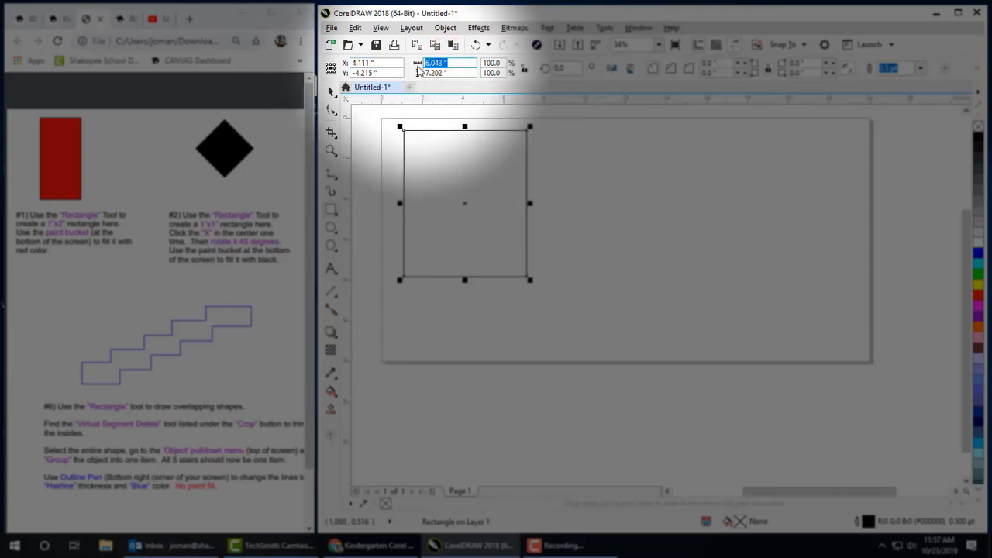
left_click(456, 73)
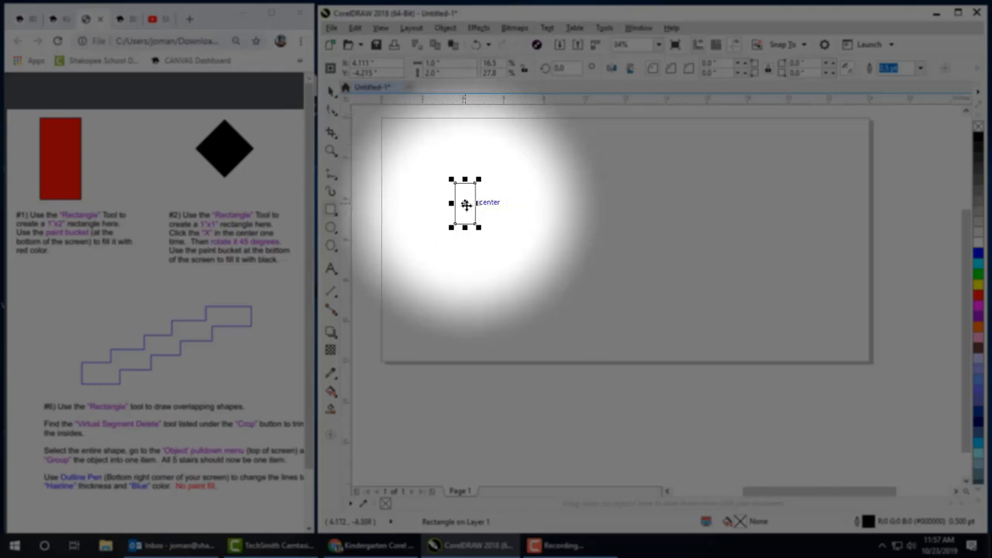
left_click_drag(465, 204, 406, 155)
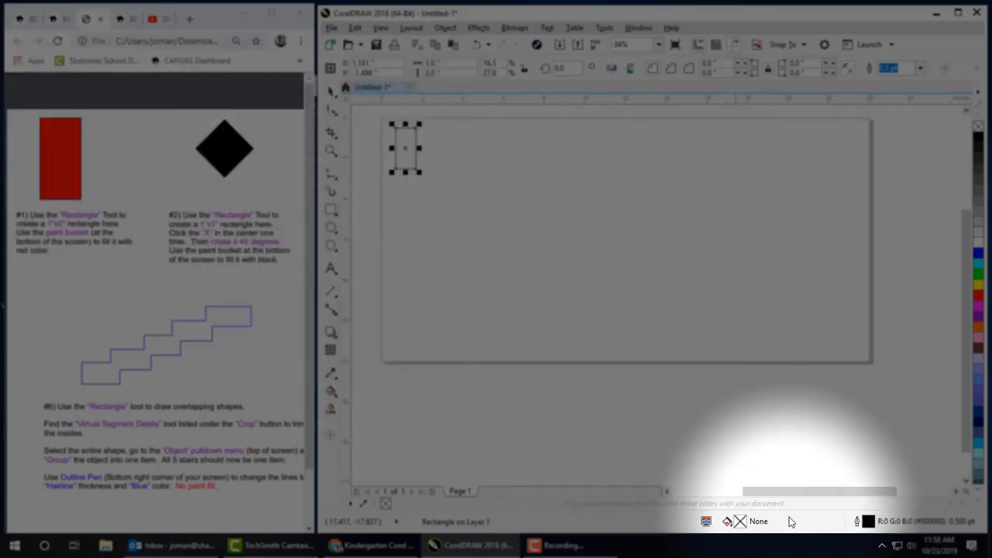
Step: Give the 1 by 2 inch rectangle a uniform red fill (#FF0000)
double_click(741, 523)
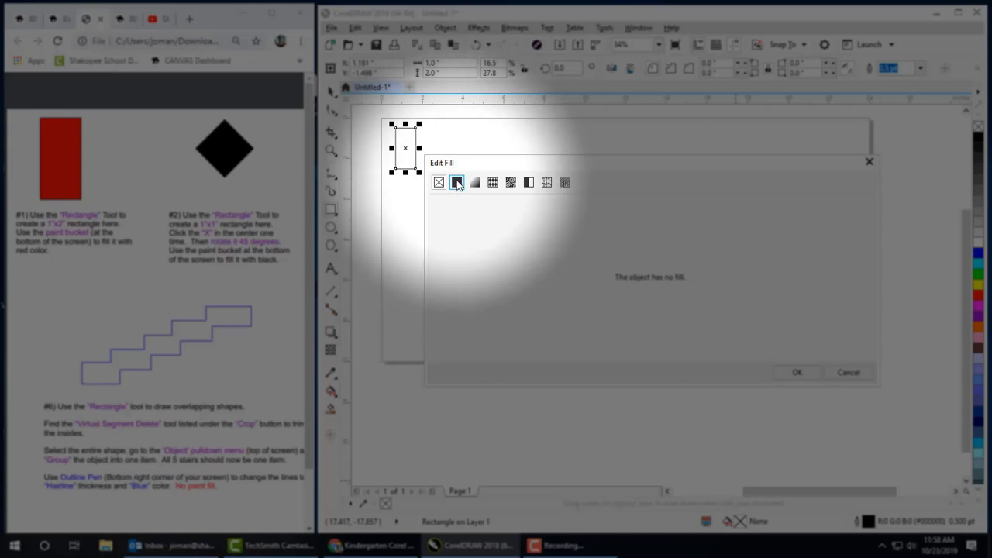
left_click(457, 182)
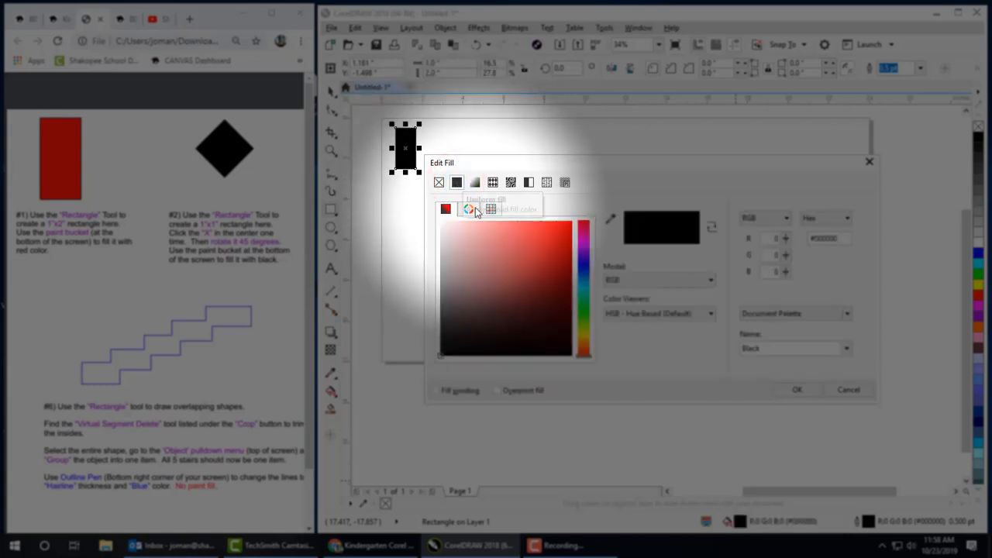
left_click(509, 262)
left_click(572, 223)
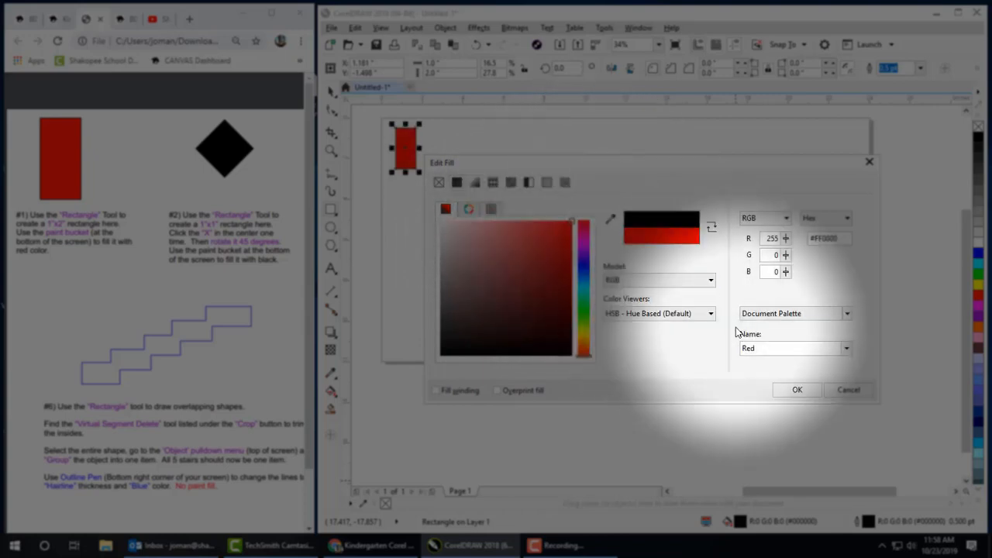
left_click(789, 391)
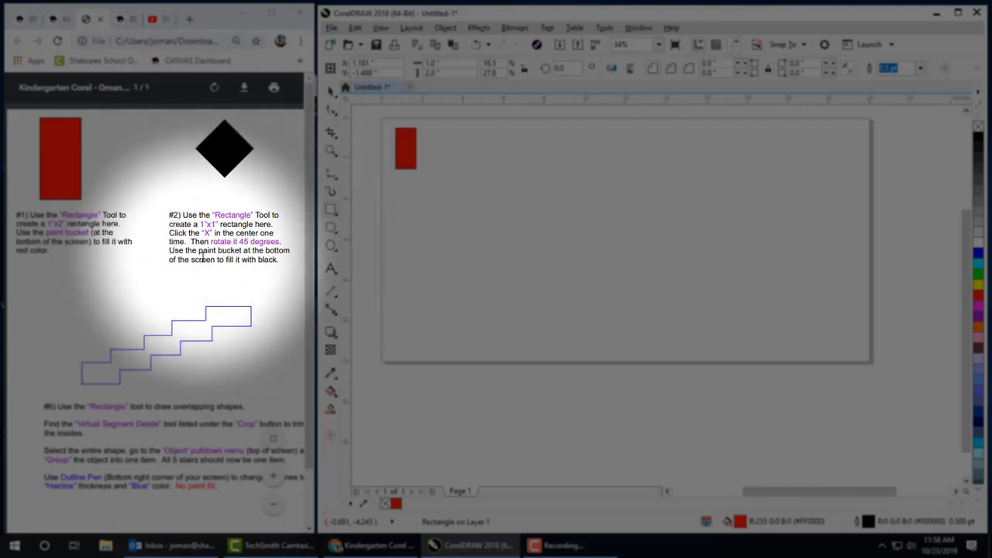
Step: Draw a second rectangle to the right of the red one and size it to 1 by 1 inch
left_click(330, 211)
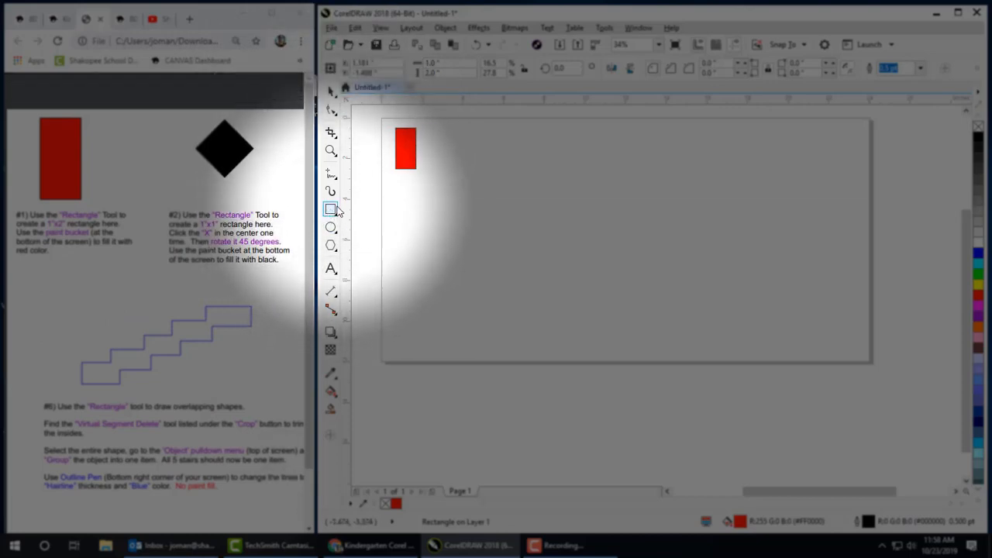
left_click_drag(448, 138, 496, 167)
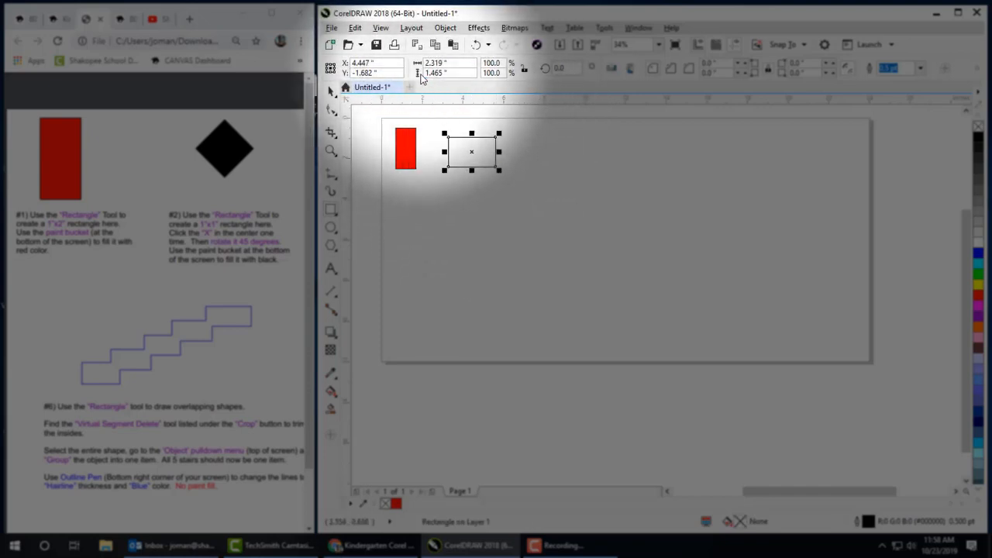
left_click(450, 68)
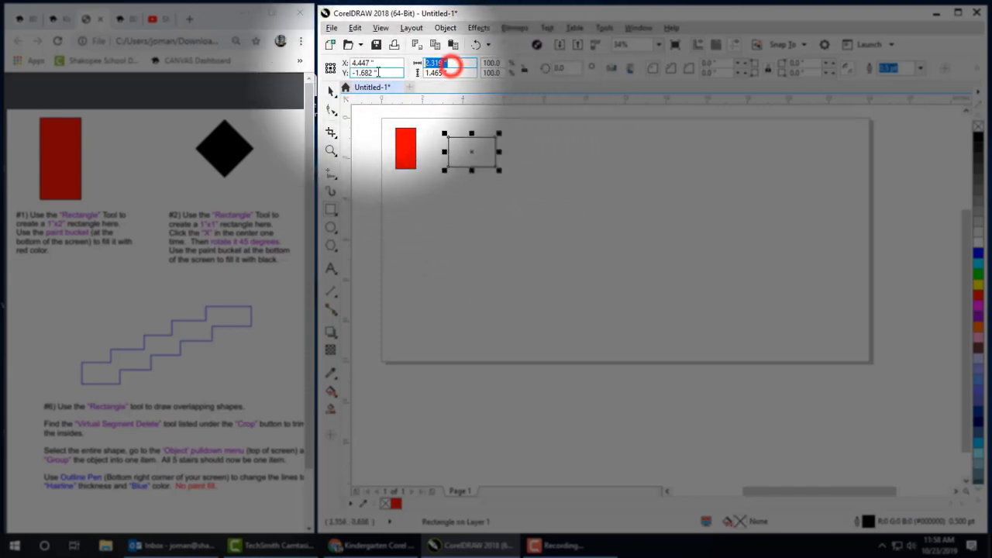
type("1")
left_click(453, 72)
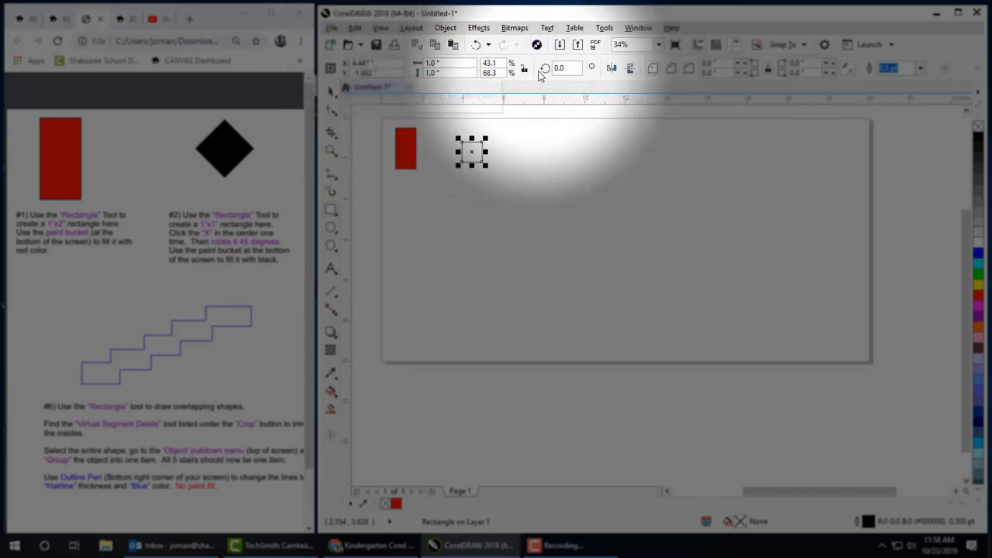
Step: Rotate the 1 inch square by 45 degrees and give it a uniform black fill (#000000)
left_click(570, 68)
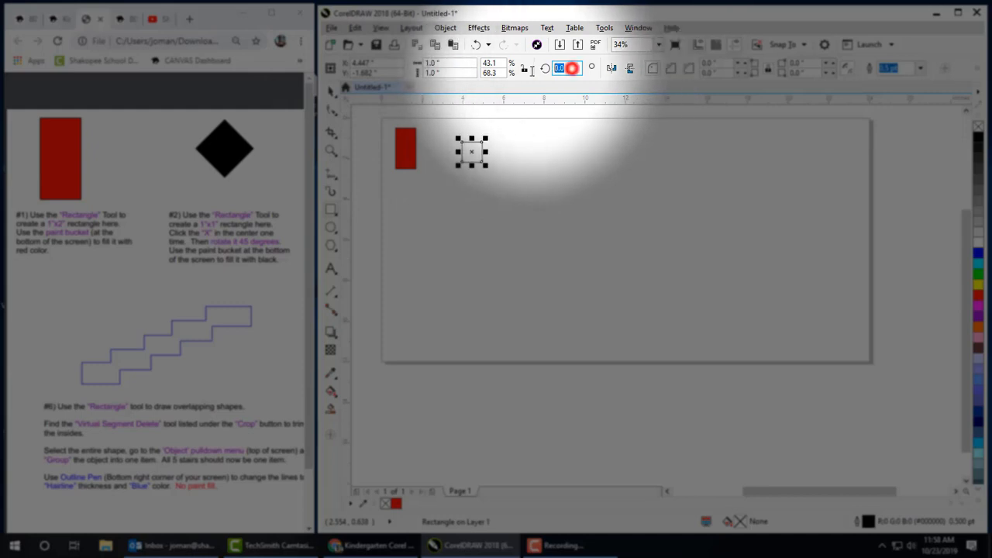
type("45")
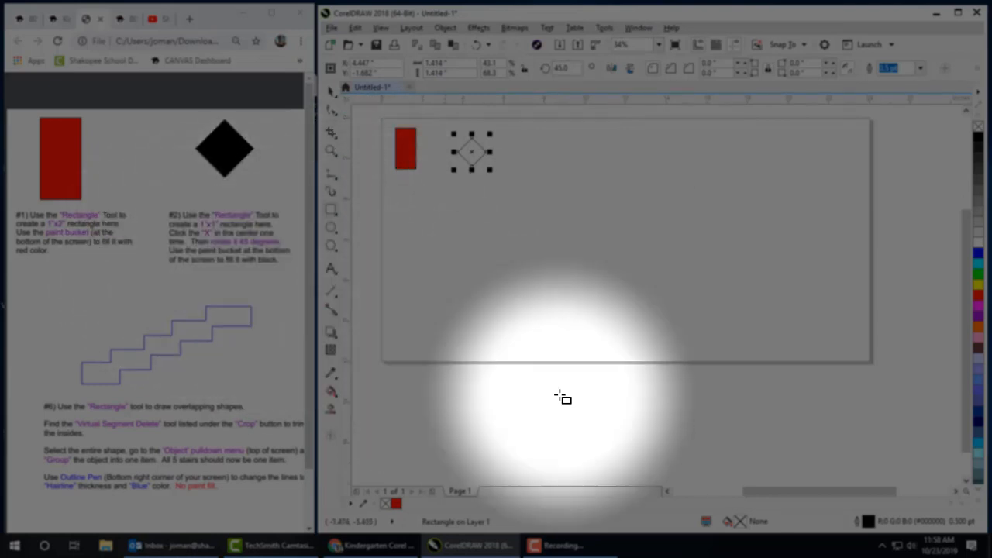
double_click(741, 521)
left_click(456, 181)
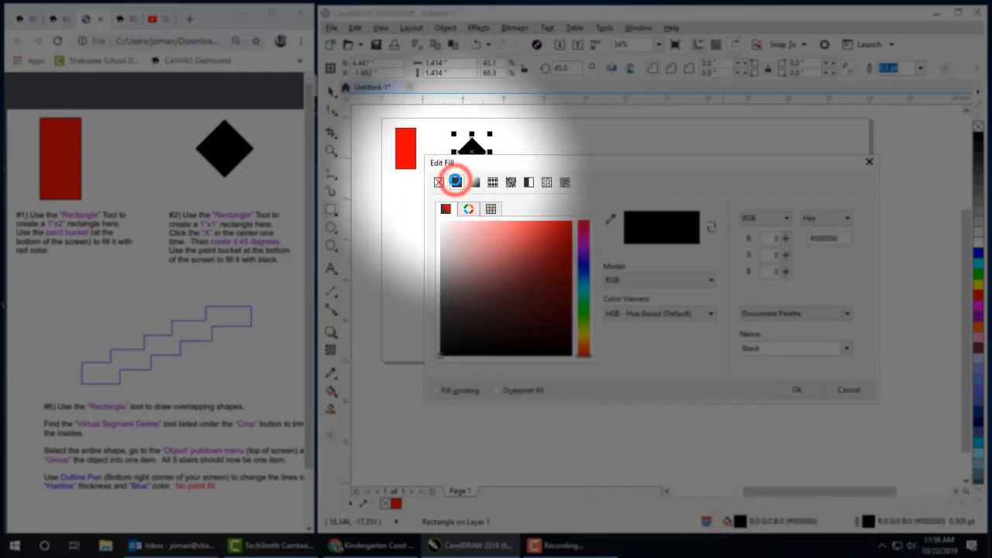
mouse_move(532, 275)
left_mouse_down()
mouse_move(462, 349)
mouse_move(414, 362)
left_mouse_up()
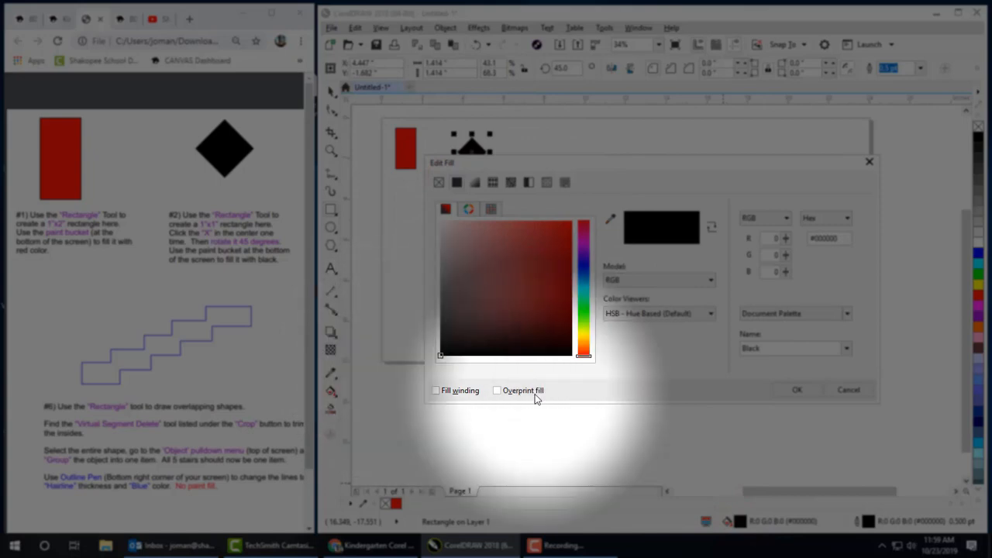
left_click(779, 390)
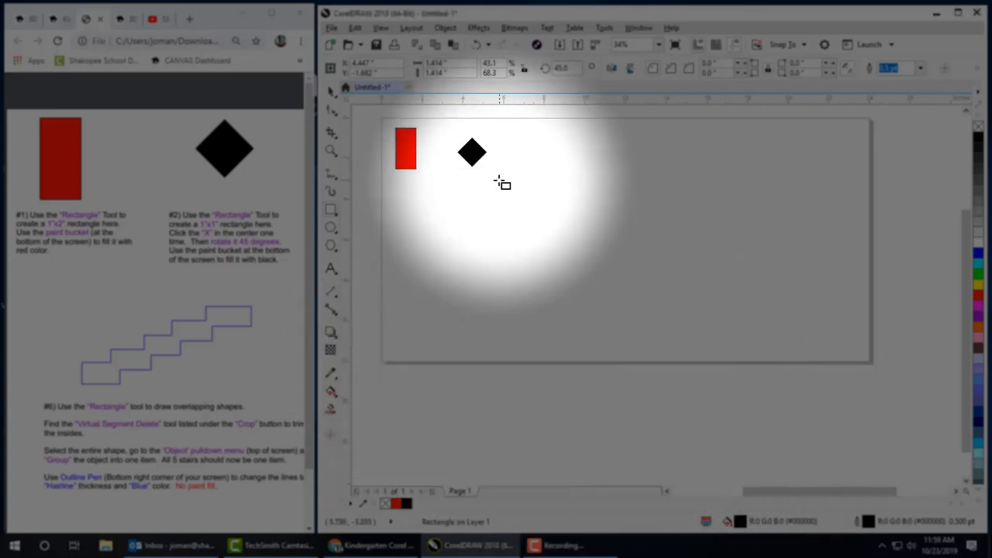
Step: Following exercise #3, draw an ellipse to the right of the black diamond and size it to a 1 inch circle
middle_click(191, 277)
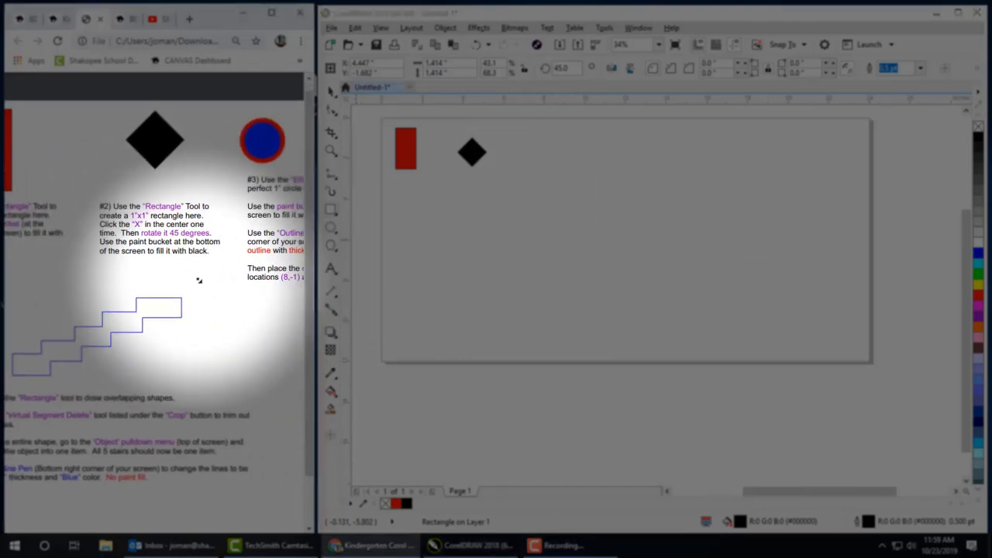
middle_click(199, 280)
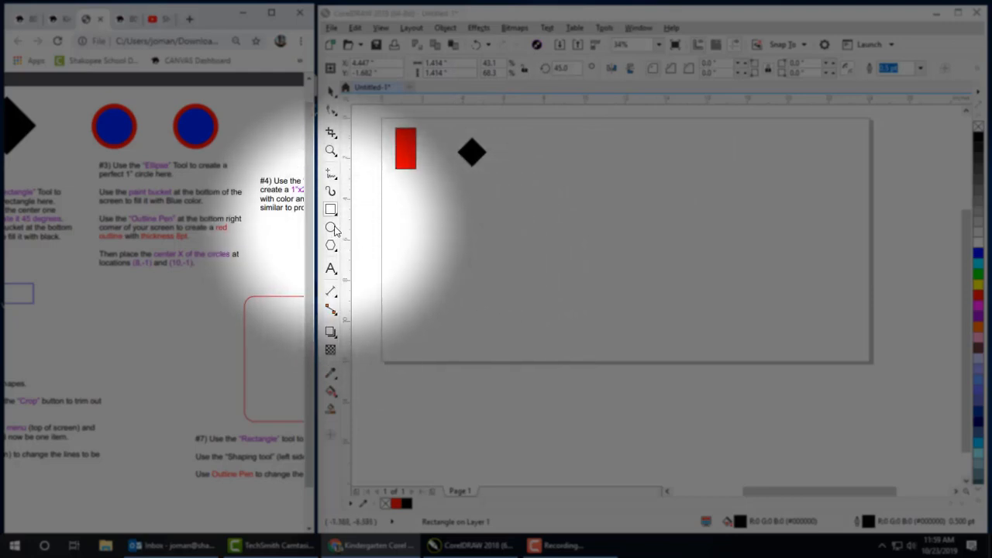
left_click(331, 228)
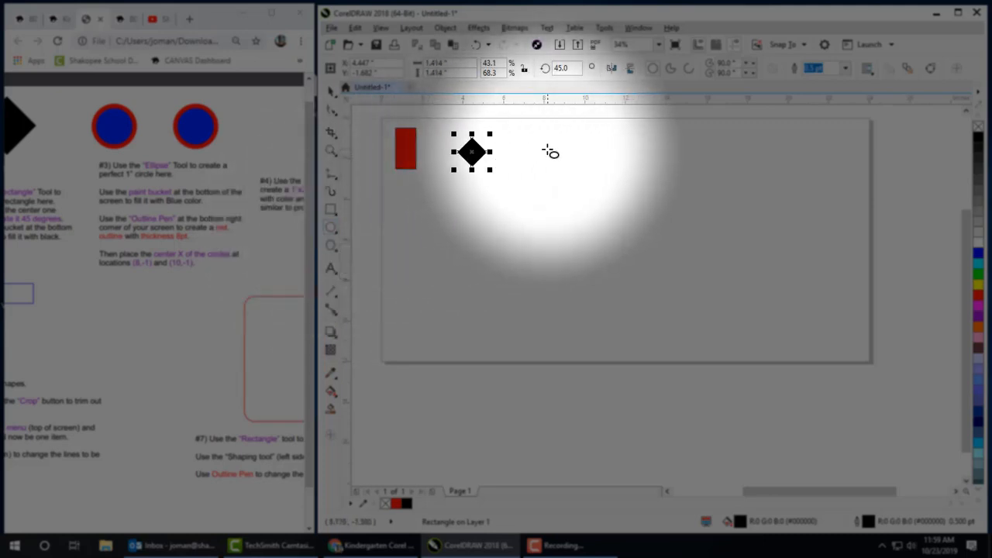
left_click_drag(545, 147, 605, 186)
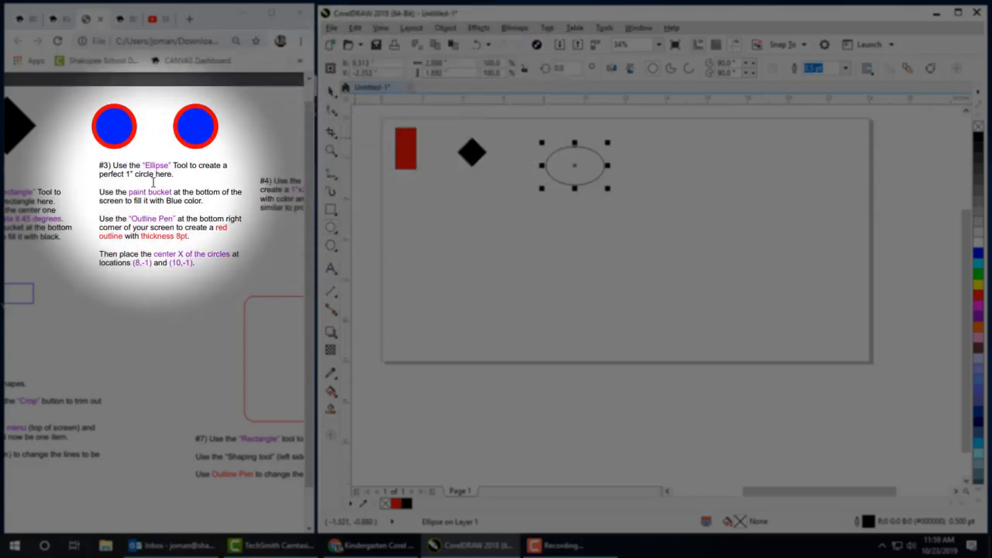
left_click(449, 65)
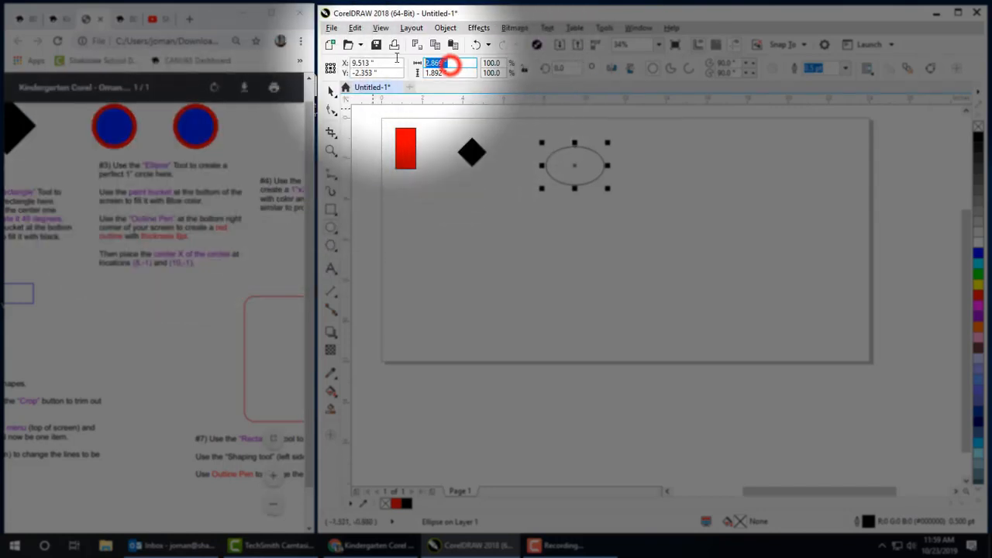
left_click(451, 73)
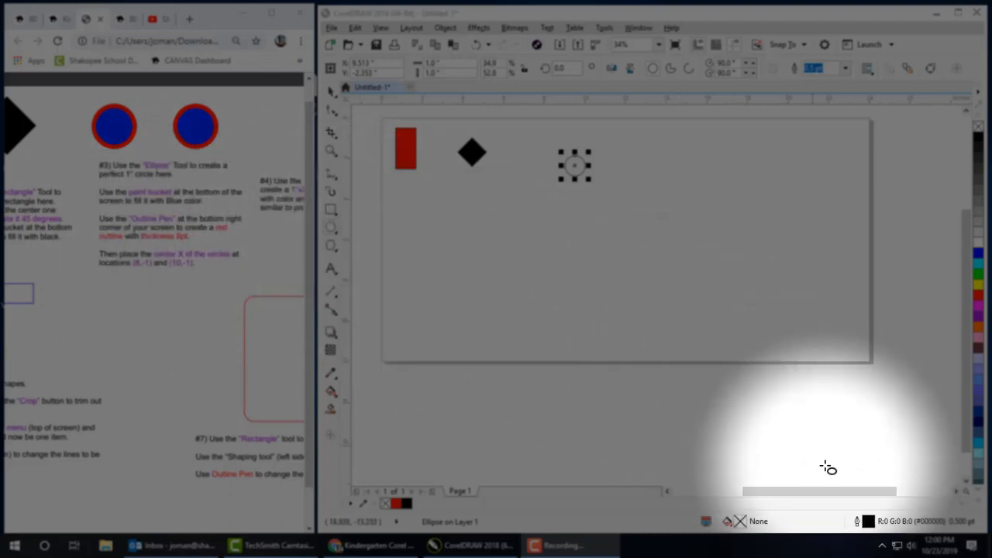
Step: Give the 1 inch circle an 8 pt red outline (#FF0000)
double_click(870, 524)
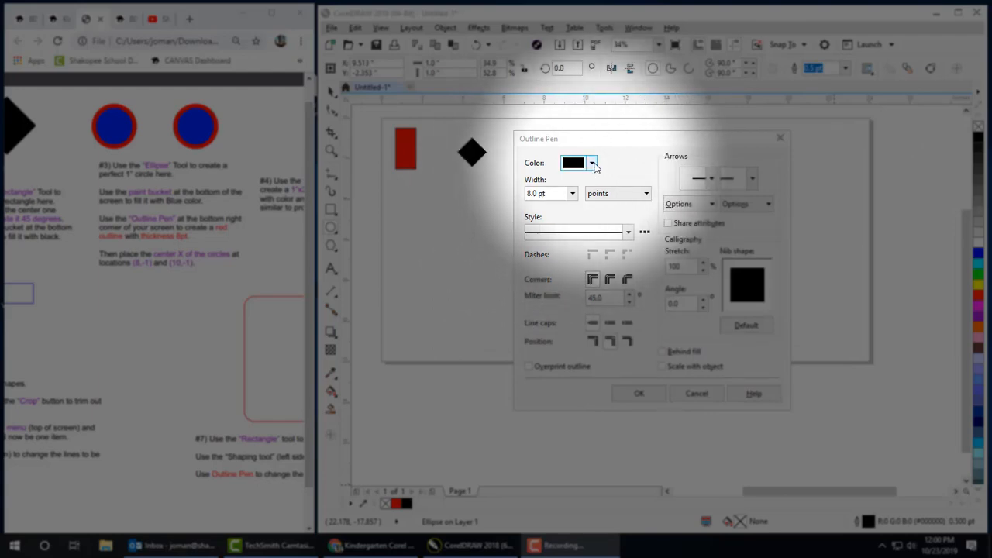
left_click(592, 163)
left_click(639, 227)
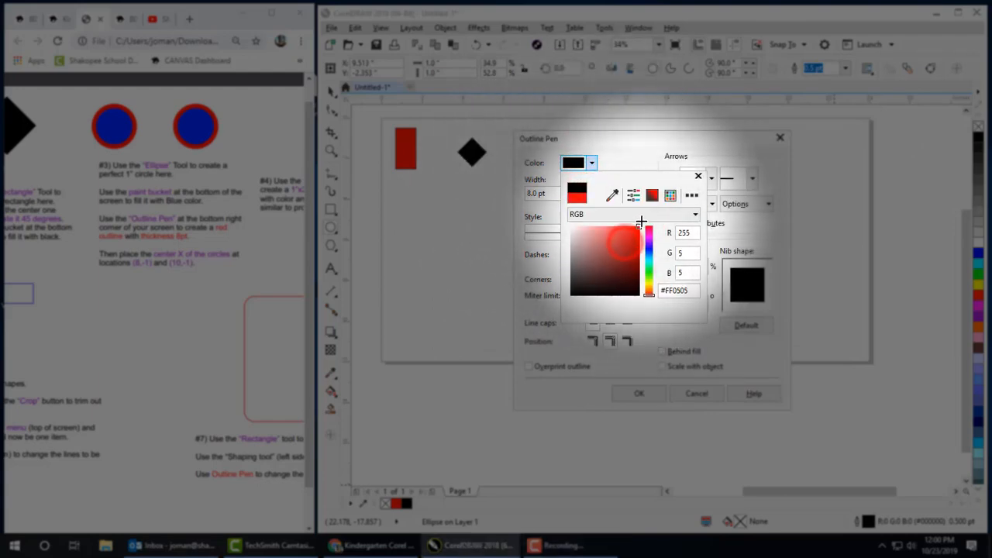
left_click(640, 223)
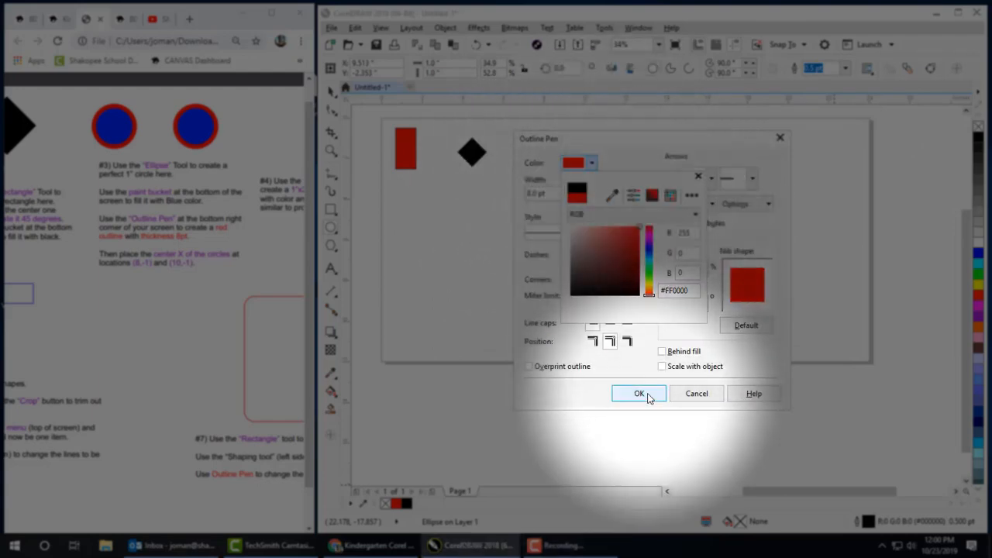
left_click(648, 396)
left_click(648, 394)
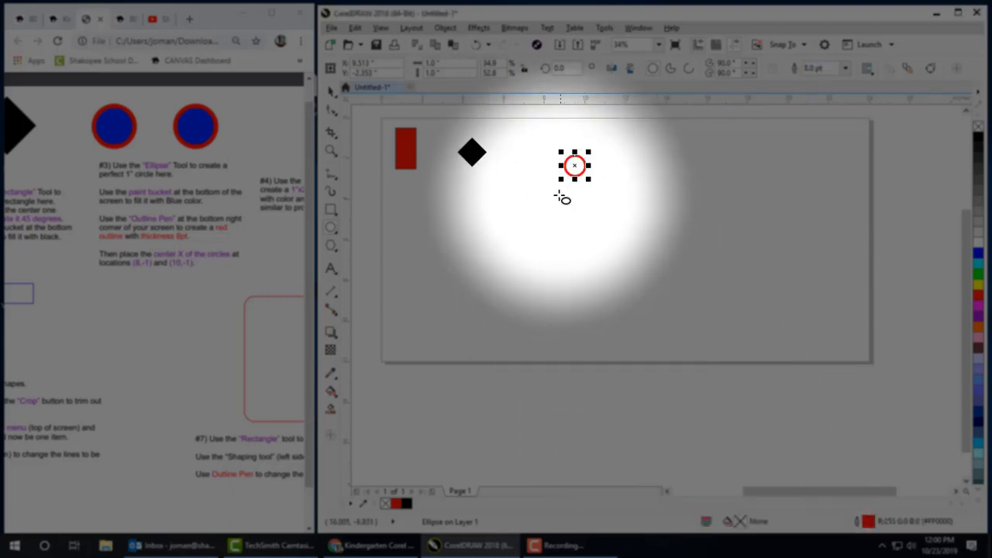
Step: Give the red-outlined circle a uniform blue fill (#0400FF)
double_click(740, 521)
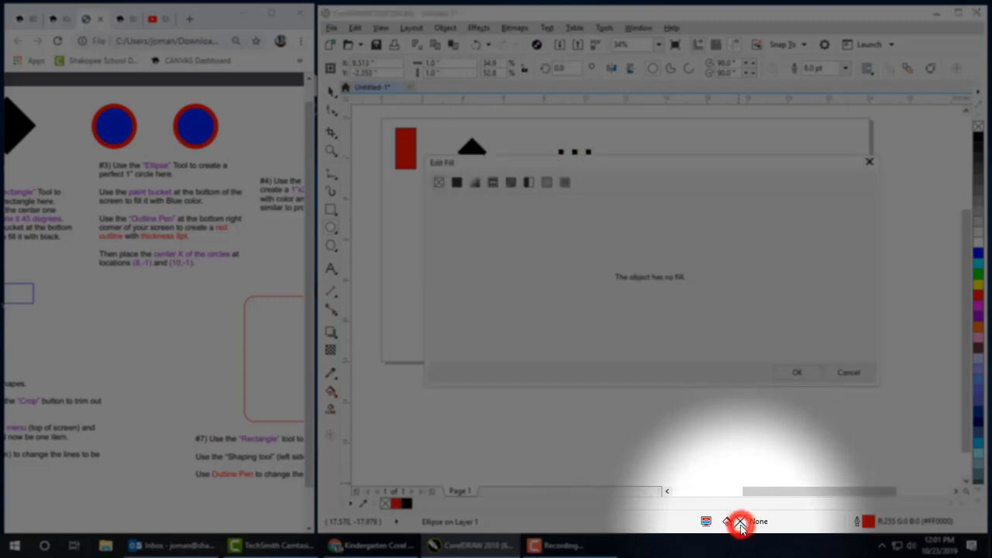
left_click(456, 182)
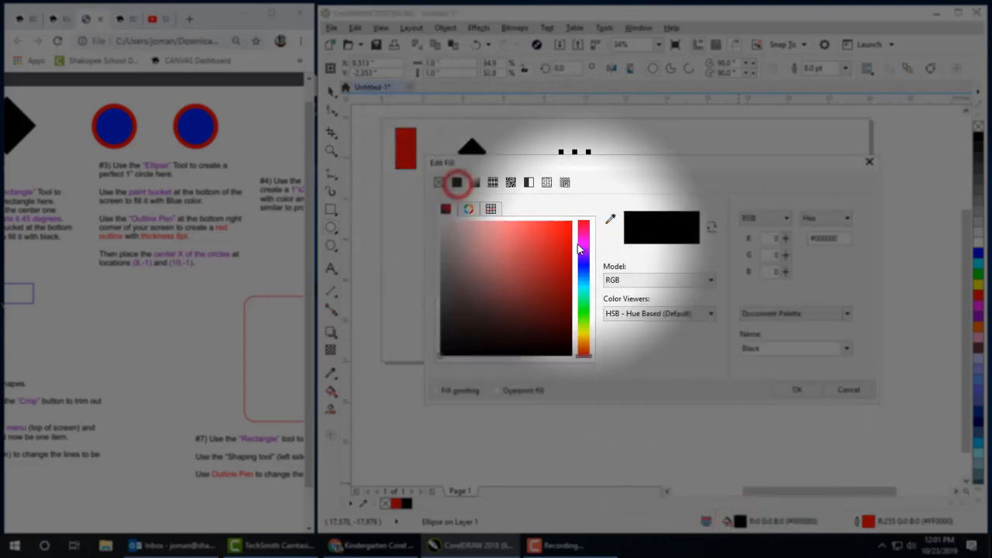
left_click(584, 264)
left_click(547, 256)
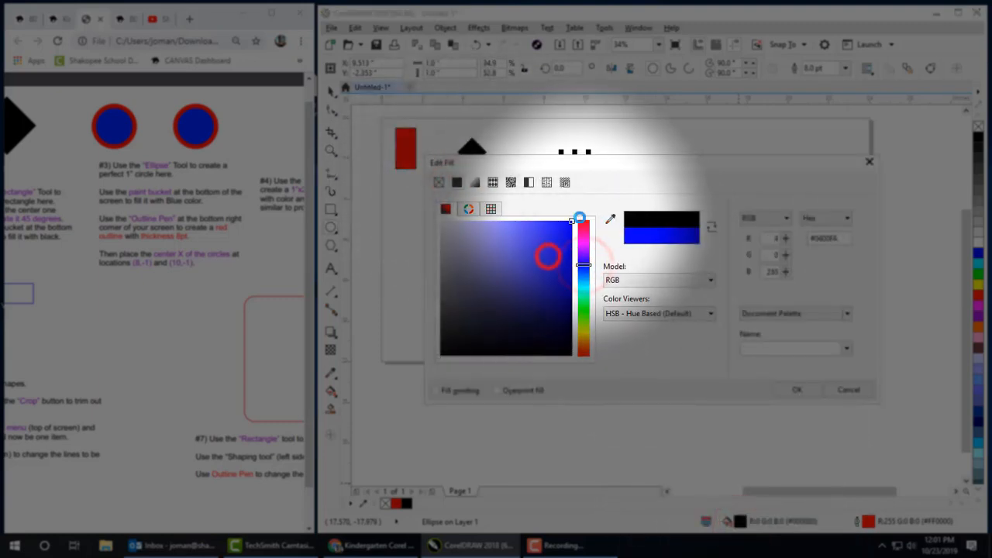
left_click(783, 389)
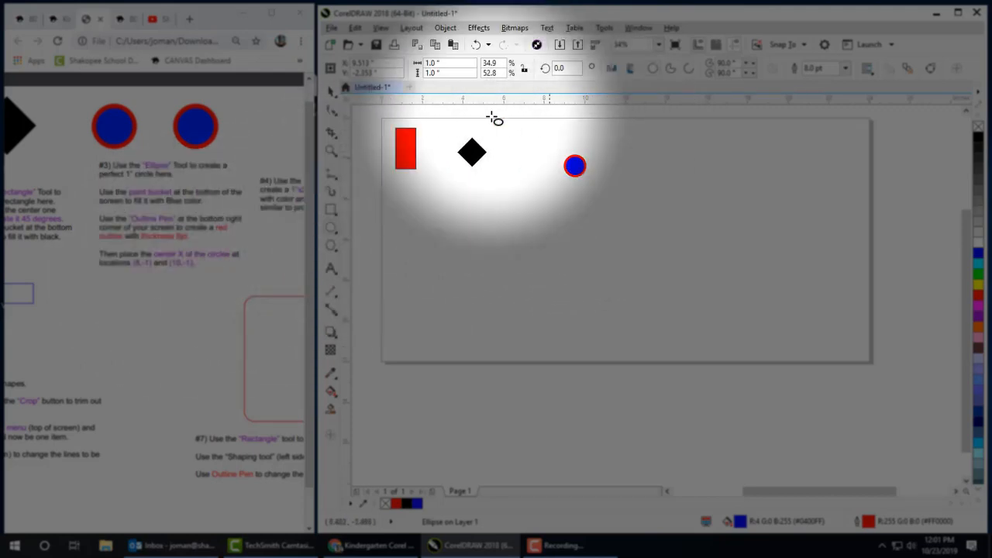
Step: Position the blue circle's center at X 8 and Y -1 inches, and deselect it
left_click(331, 91)
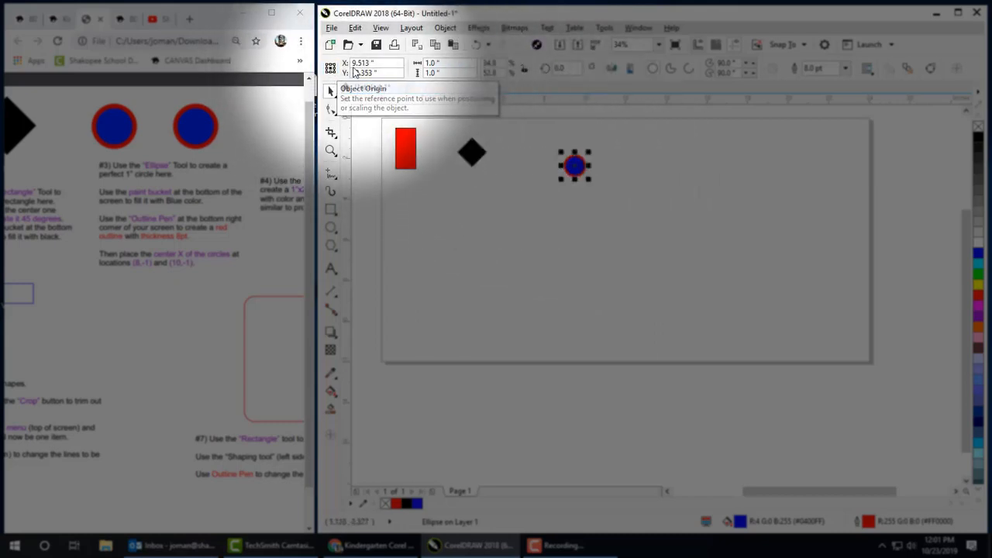
left_click(377, 62)
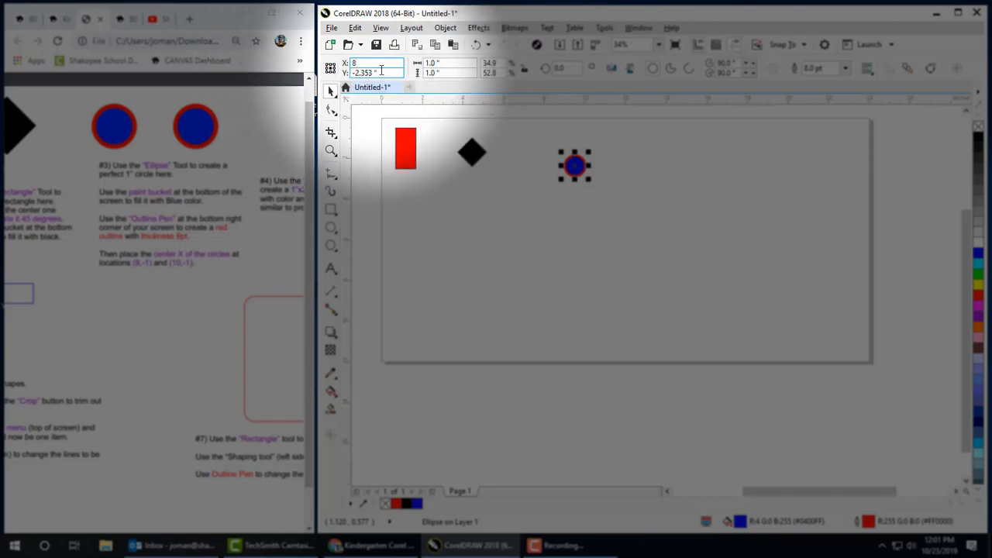
left_click_drag(380, 73, 363, 74)
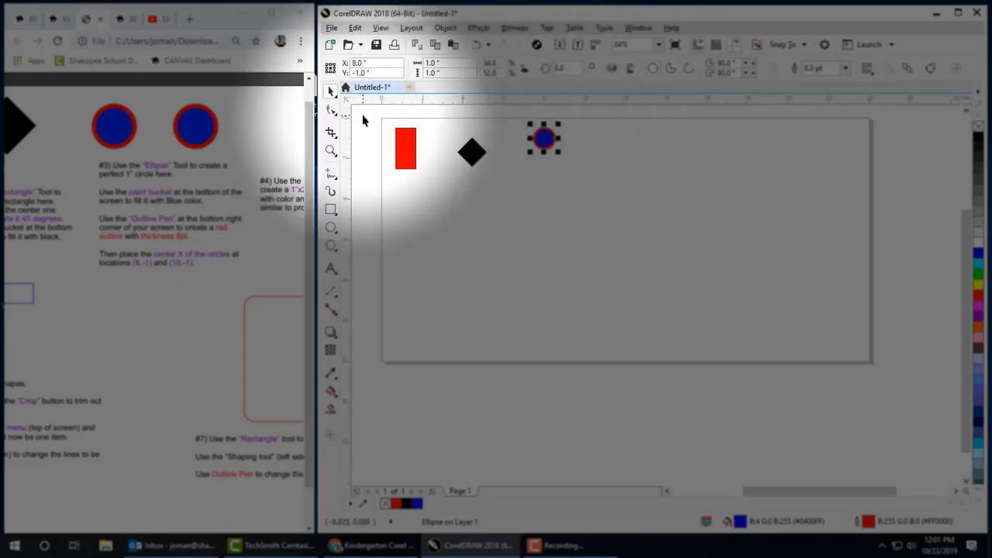
left_click(566, 215)
Step: Duplicate the blue circle to its right and position the copy's center at X 10 and Y -1 inches
left_click(545, 143)
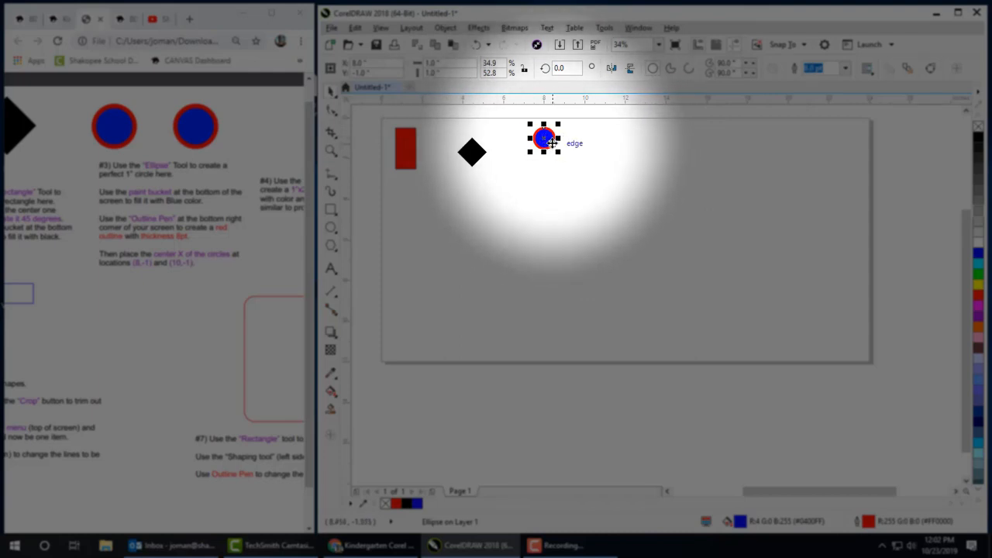
left_click_drag(545, 138, 591, 144)
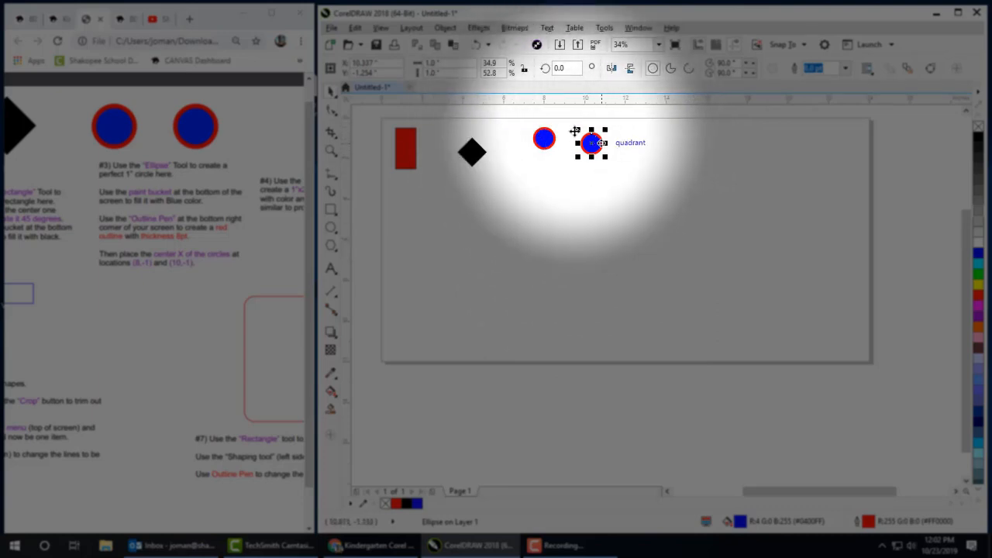
key("BackSpace")
key("BackSpace")
key("BackSpace")
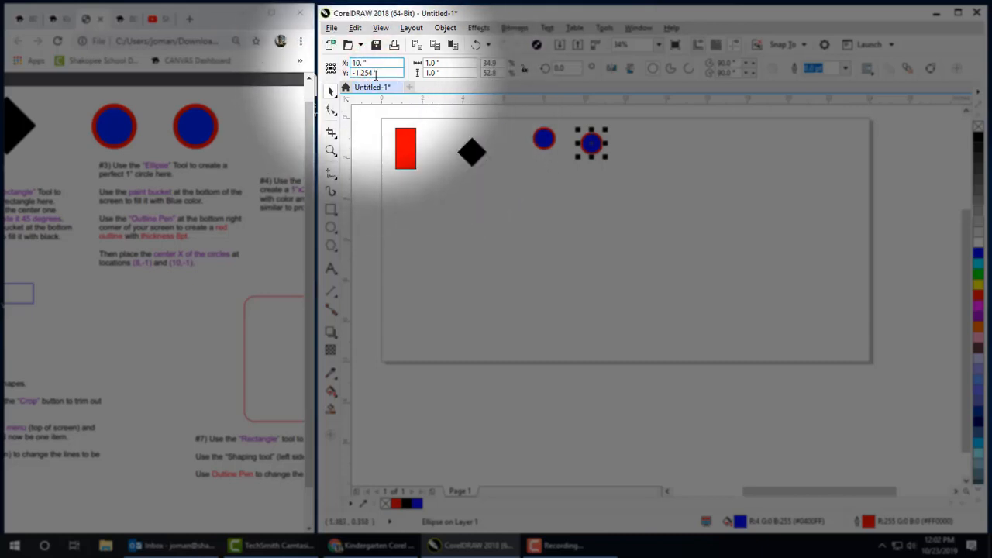
left_click(374, 73)
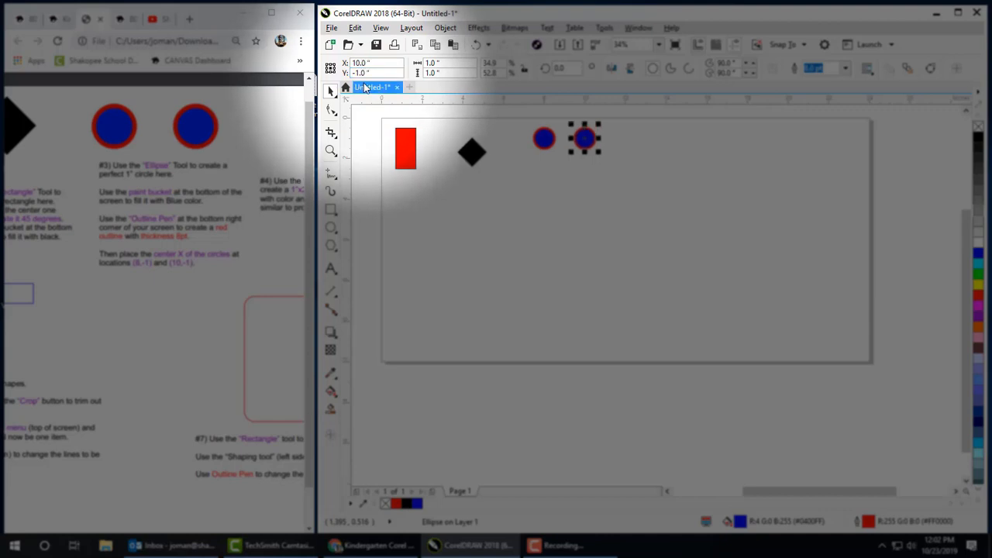
left_click(587, 212)
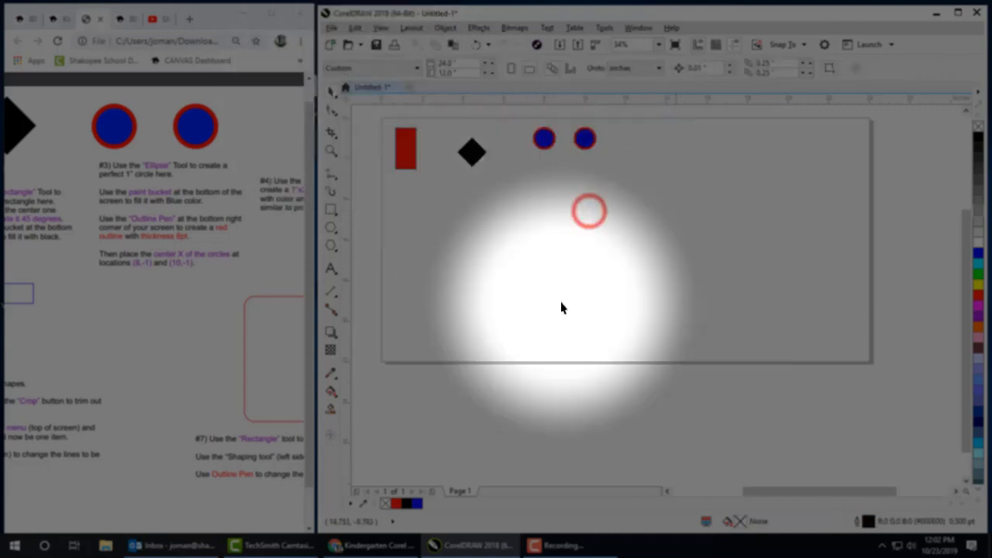
Step: Following exercise #4, draw an eight-sided polygon about 1.56 by 1.04 inches to the right of the two circles
middle_click(179, 290)
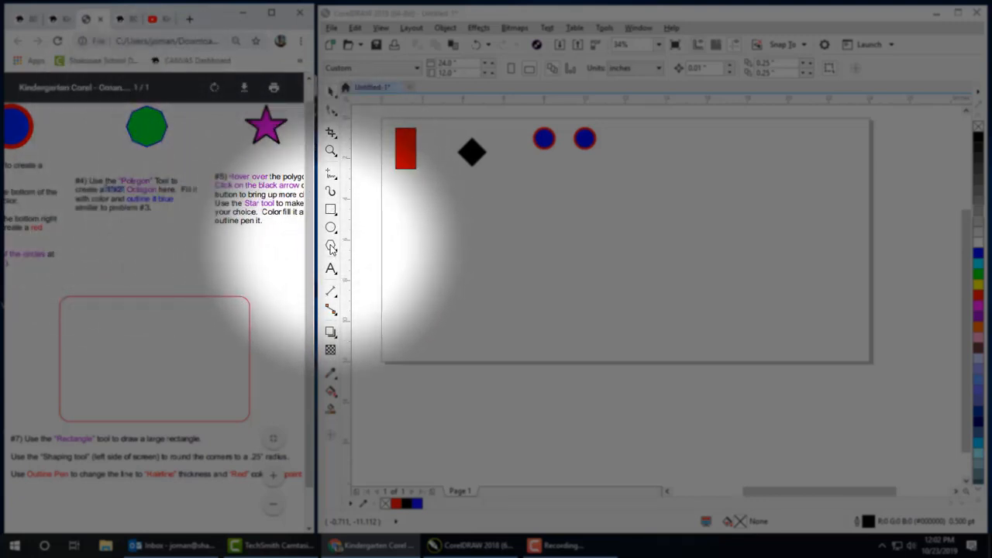
left_click(385, 246)
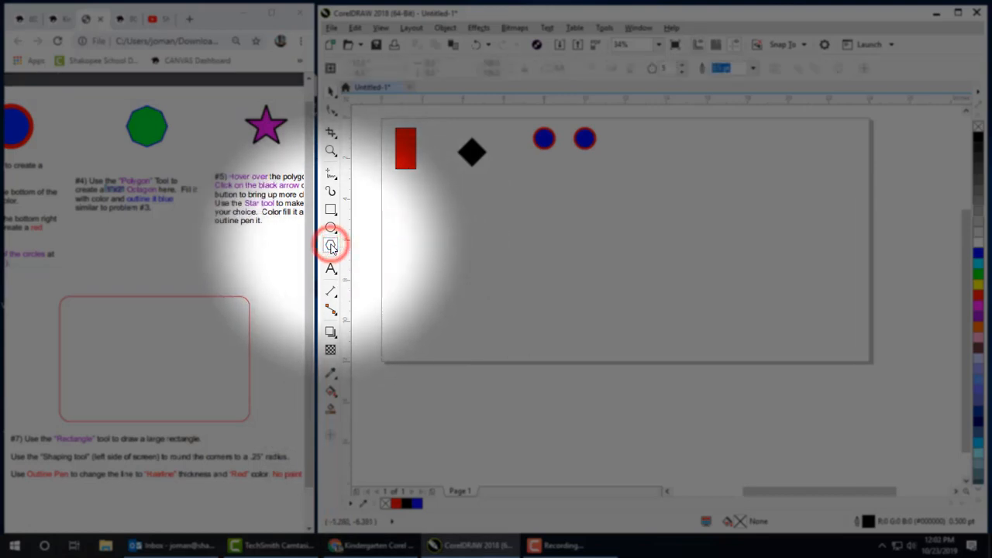
left_click(331, 246)
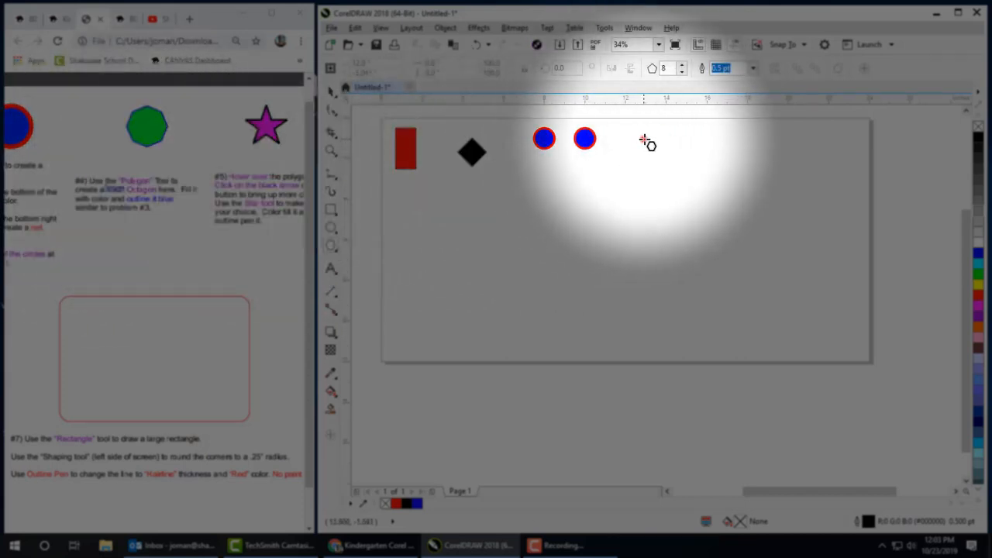
left_click_drag(644, 139, 679, 163)
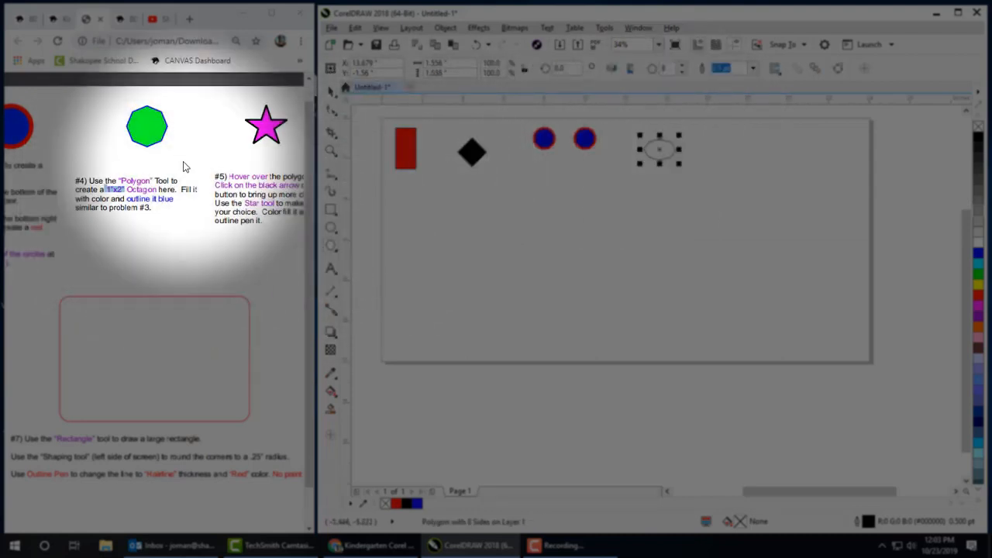
Step: Size the octagon to 1 inch wide by 2 inches high
left_click(449, 65)
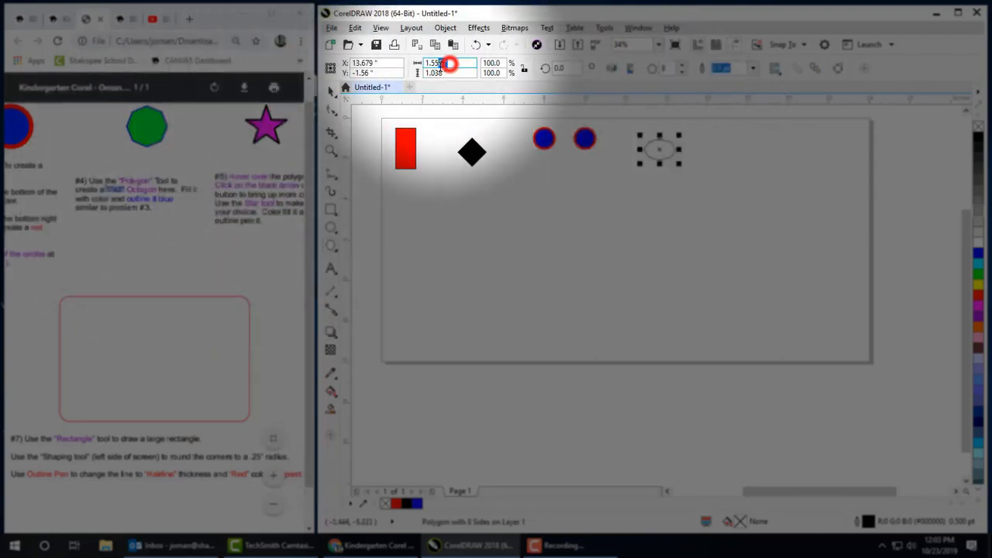
key("BackSpace")
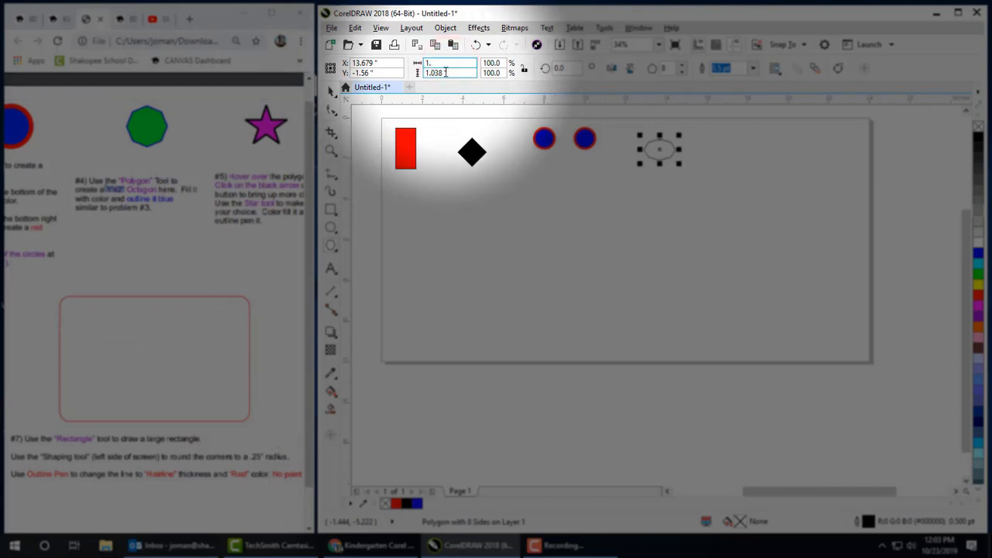
left_click(441, 72)
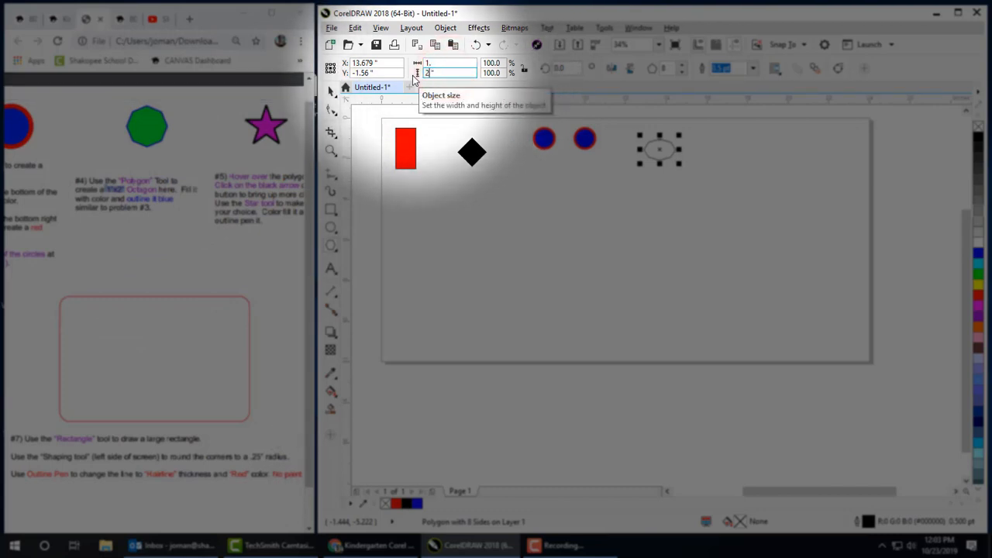
type("2")
key("Return")
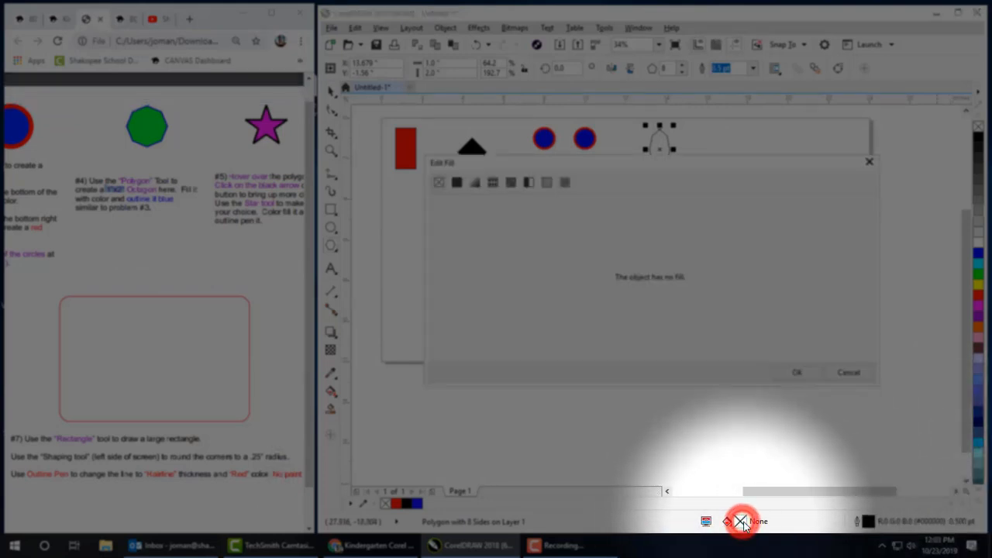
Step: Give the octagon a uniform green fill (#00FF0D)
left_click(457, 182)
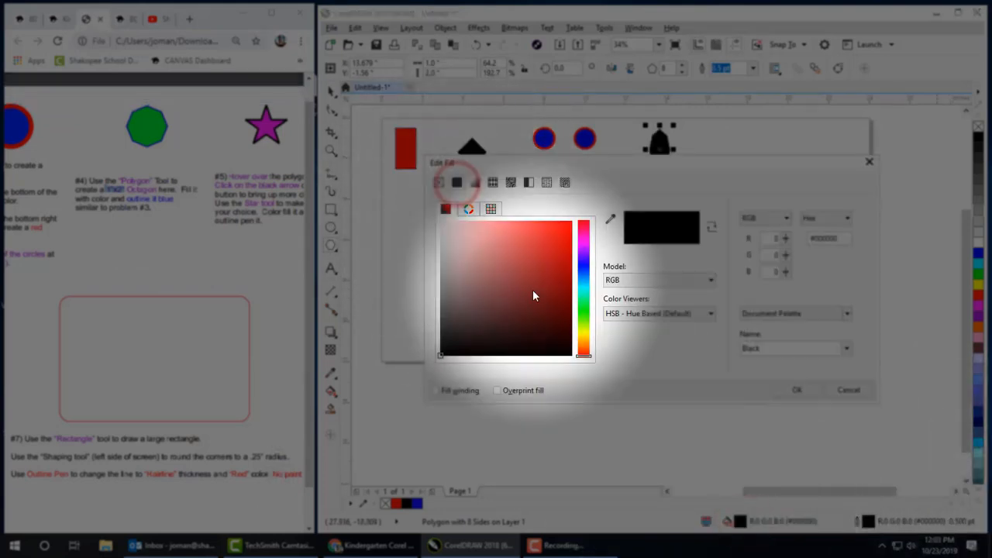
left_click(584, 310)
left_click(520, 287)
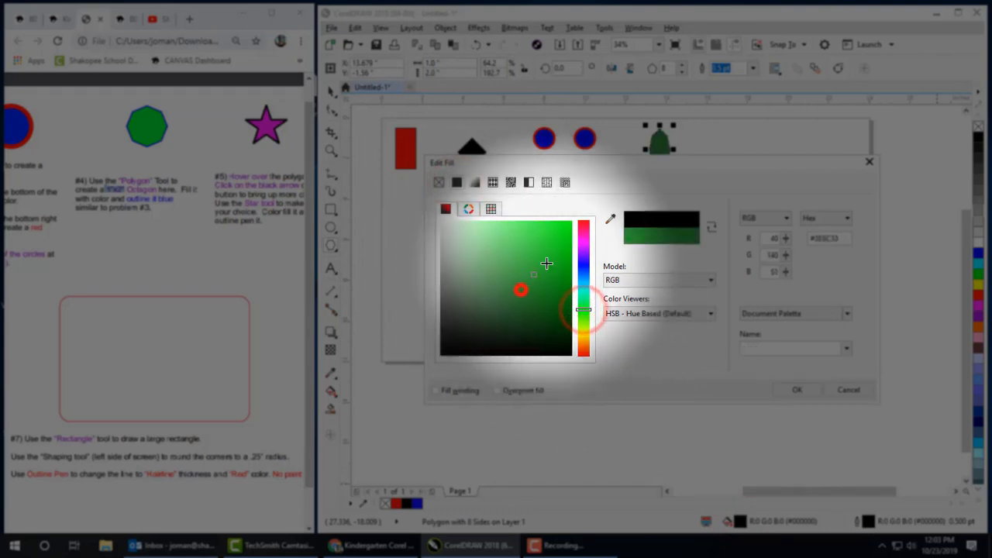
left_click(571, 223)
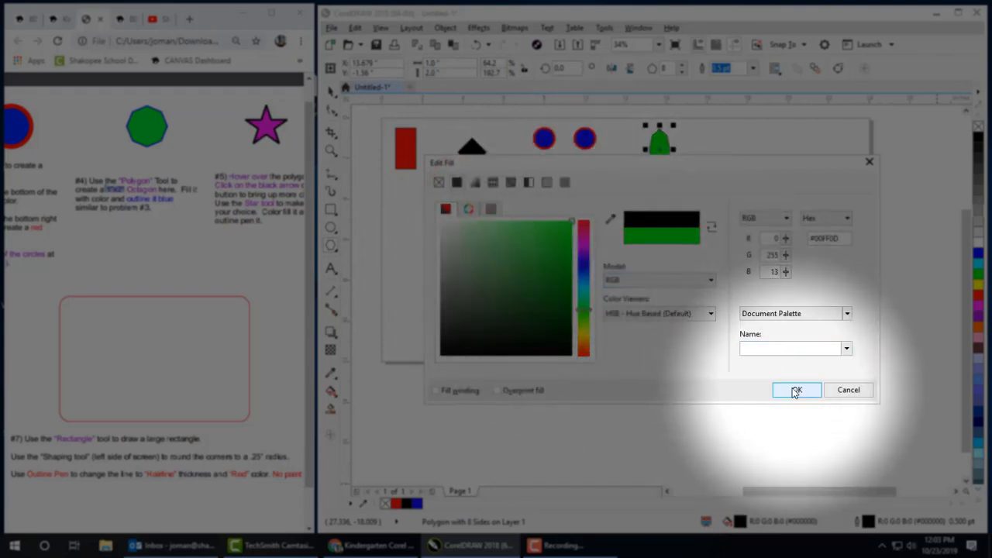
left_click(794, 389)
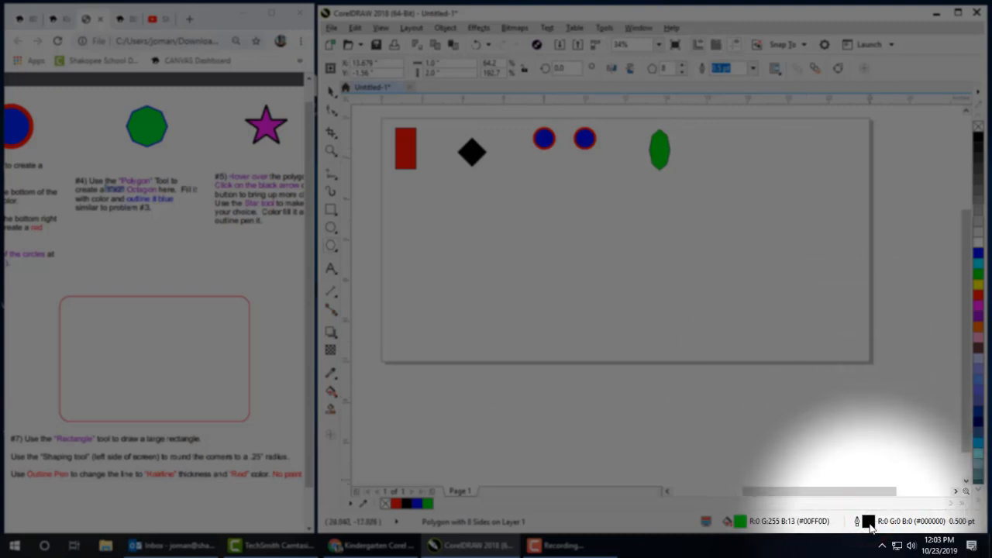
Step: Change the green octagon's outline color to blue (#000DFF)
double_click(869, 523)
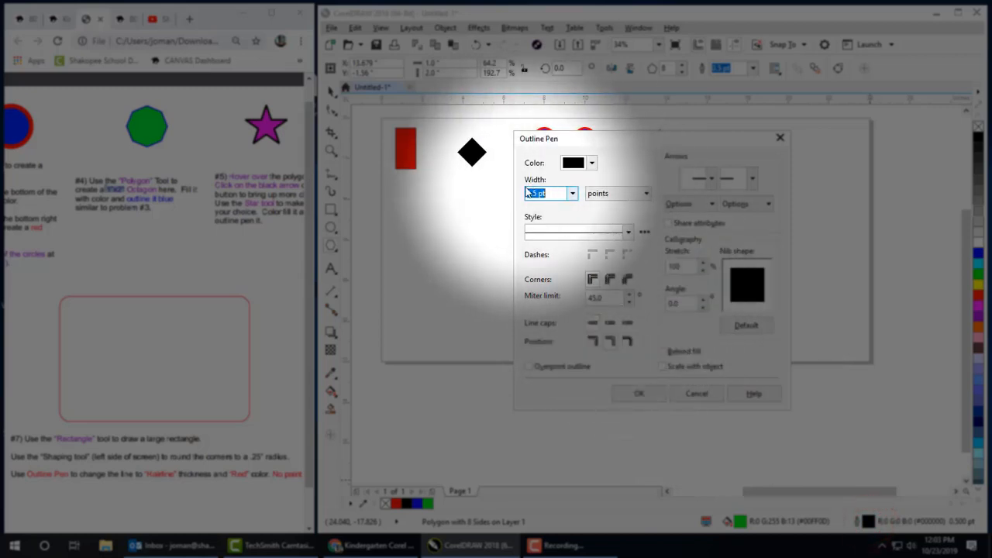
left_click(591, 162)
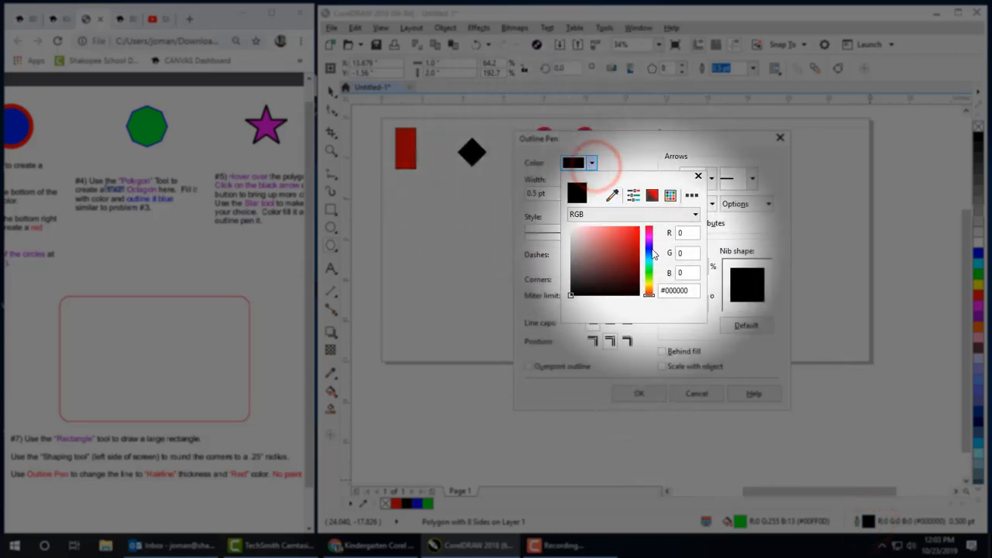
left_click(636, 231)
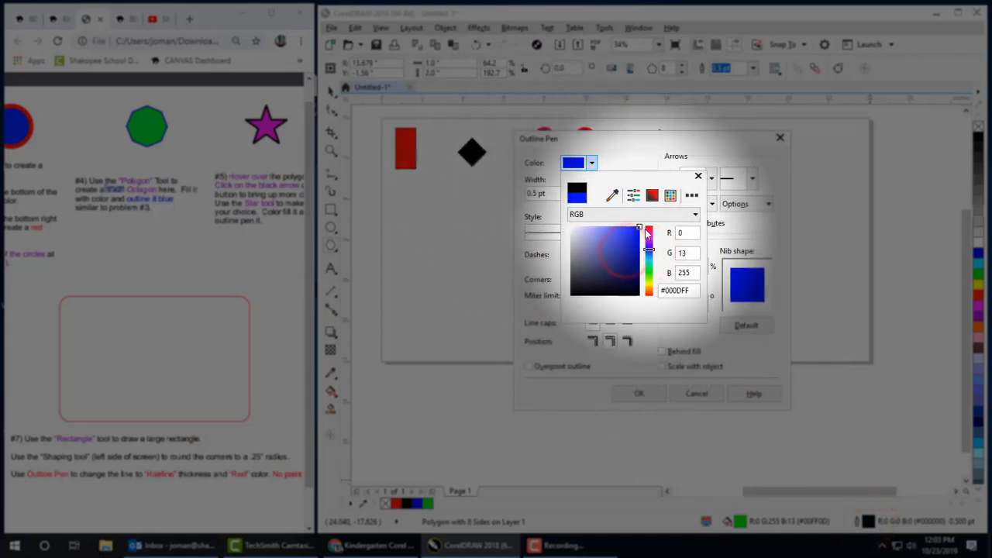
left_click(644, 395)
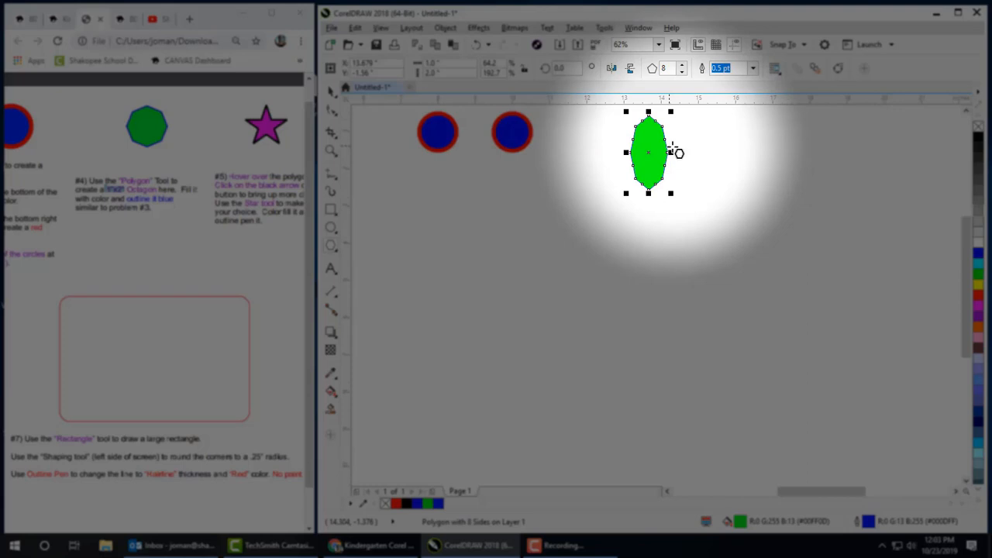
Step: Switch to the Pick tool and bring the exercise #5 star instructions on the exercise sheet fully into view
scroll(679, 153, "down", 1)
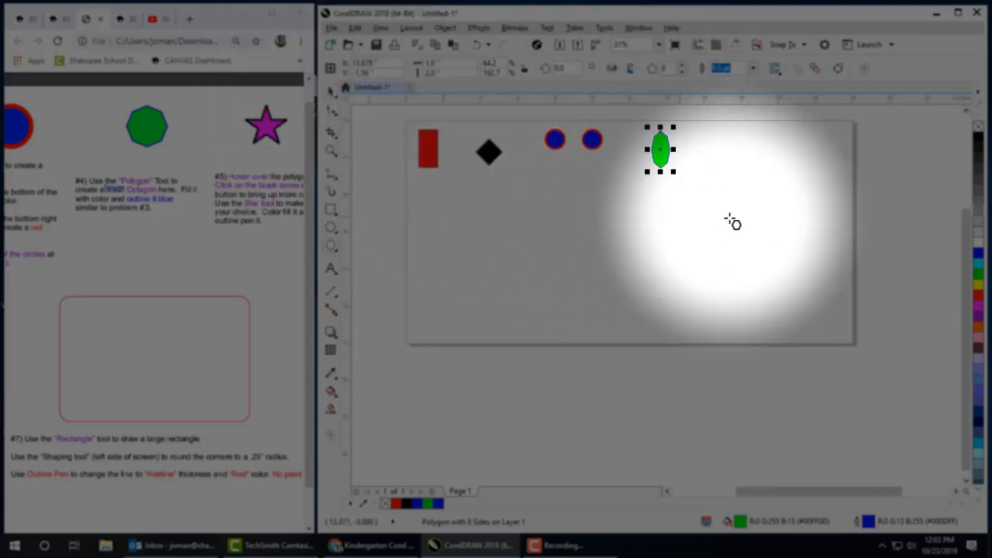
left_click(331, 92)
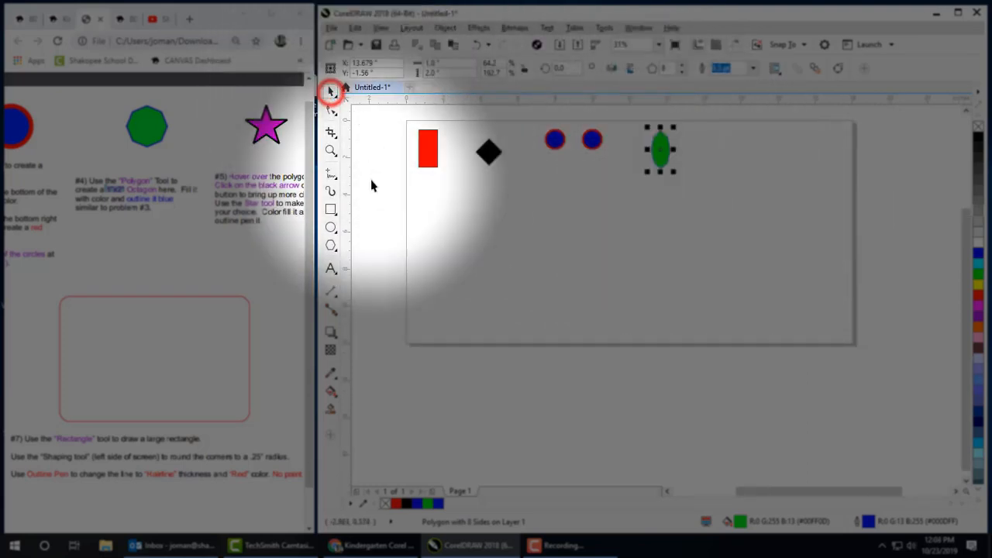
middle_click(166, 244)
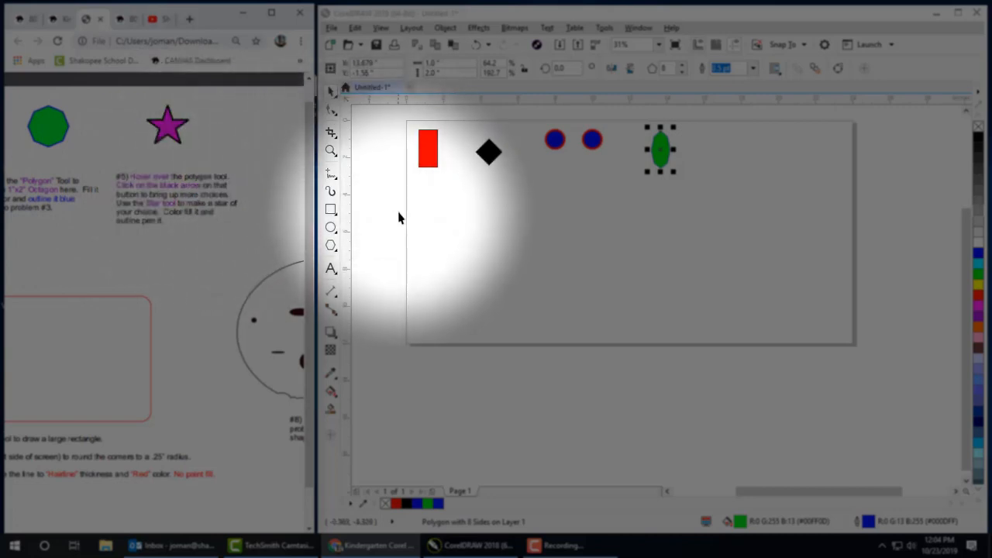
Step: Draw a five-pointed star about 4.7 inches wide and high with the Star tool and place it just right of the green octagon
left_click(331, 246)
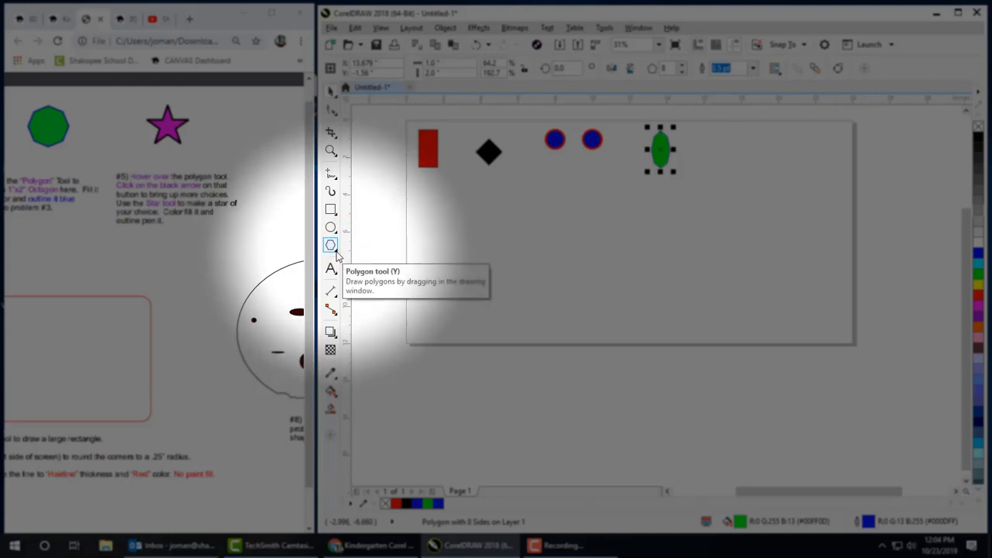
left_click(336, 252)
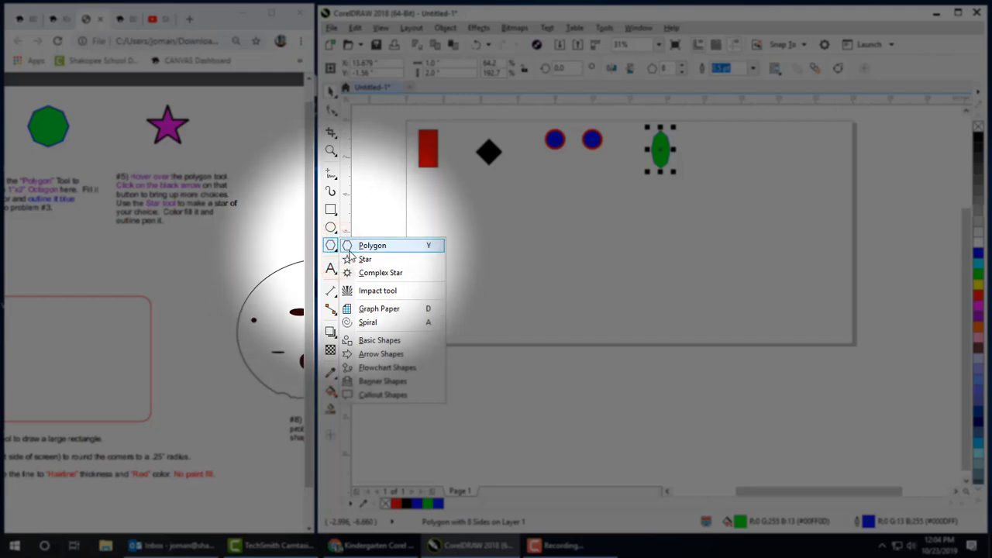
left_click(367, 261)
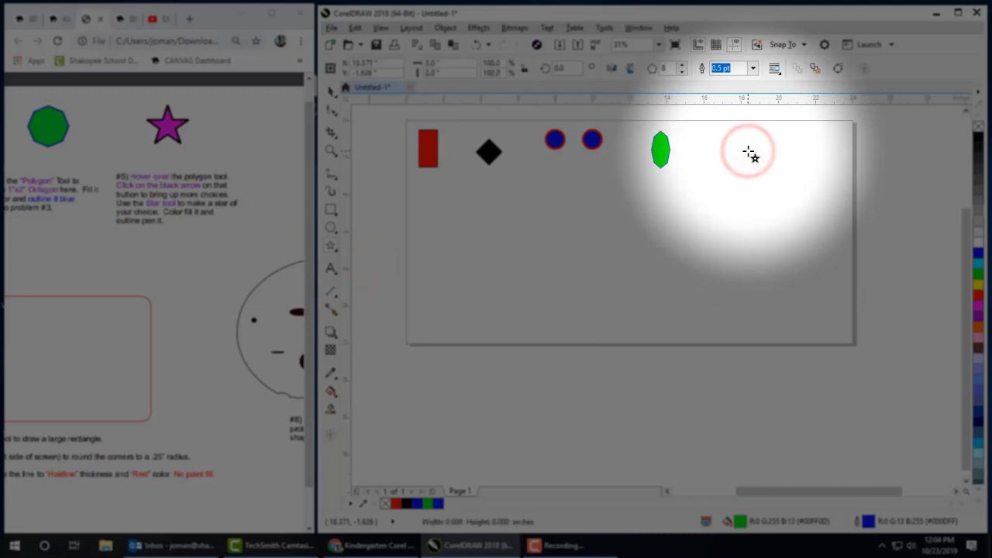
left_click_drag(749, 153, 842, 250)
left_click(790, 193)
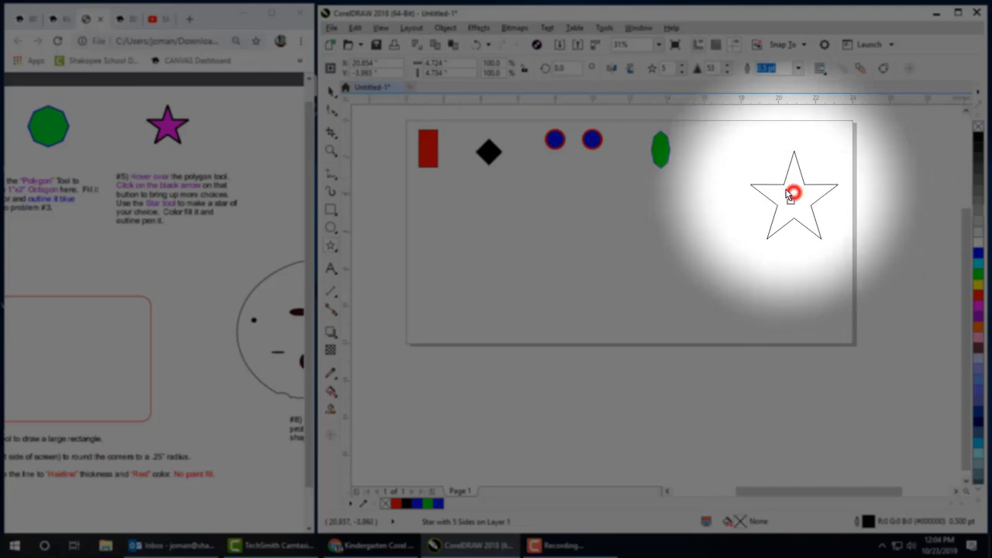
left_click_drag(790, 193, 743, 173)
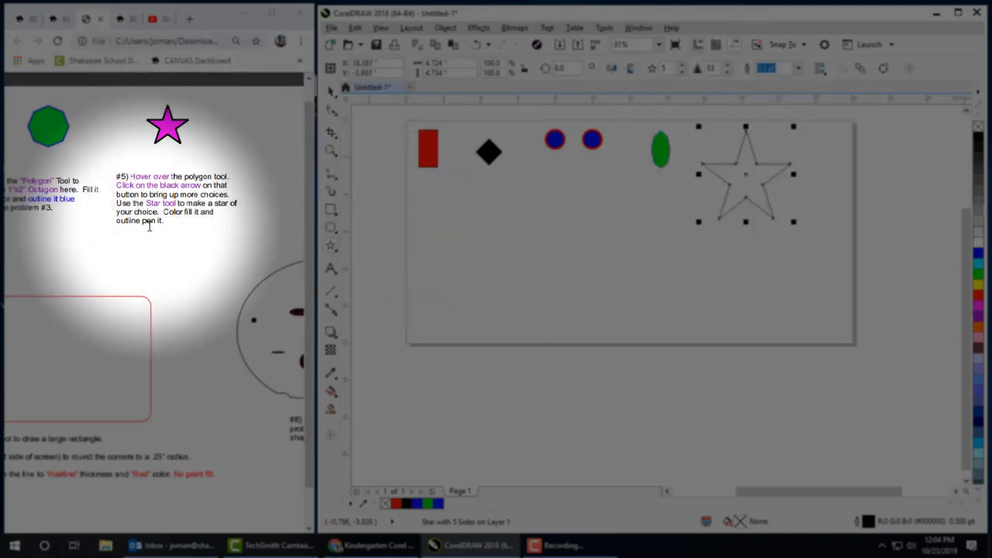
Step: Set the star's outline width to 16 pt
double_click(867, 523)
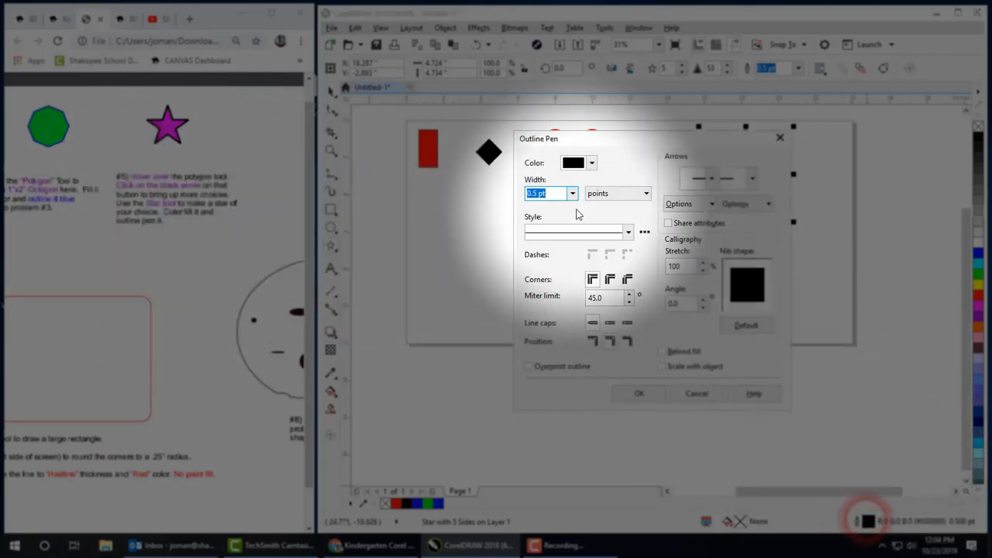
left_click(573, 193)
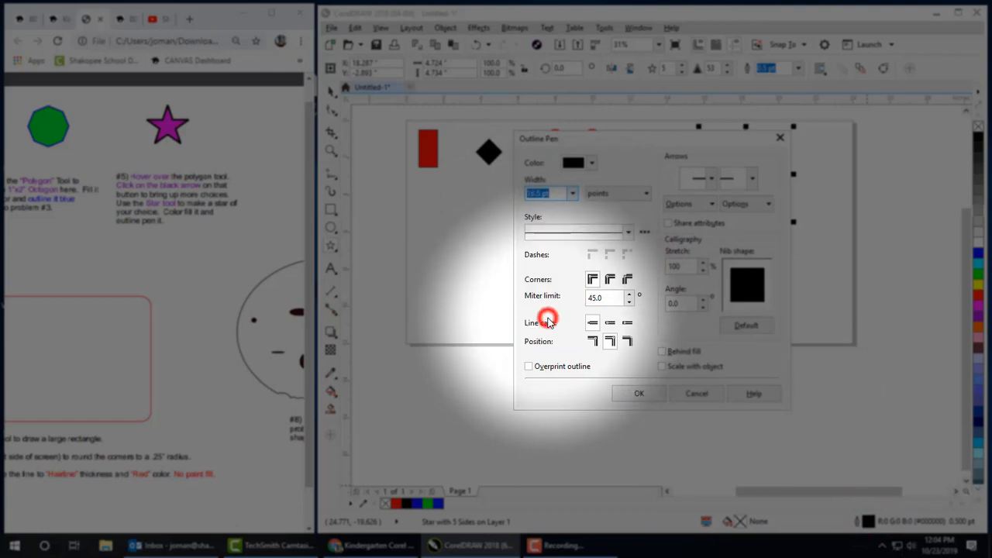
left_click(640, 393)
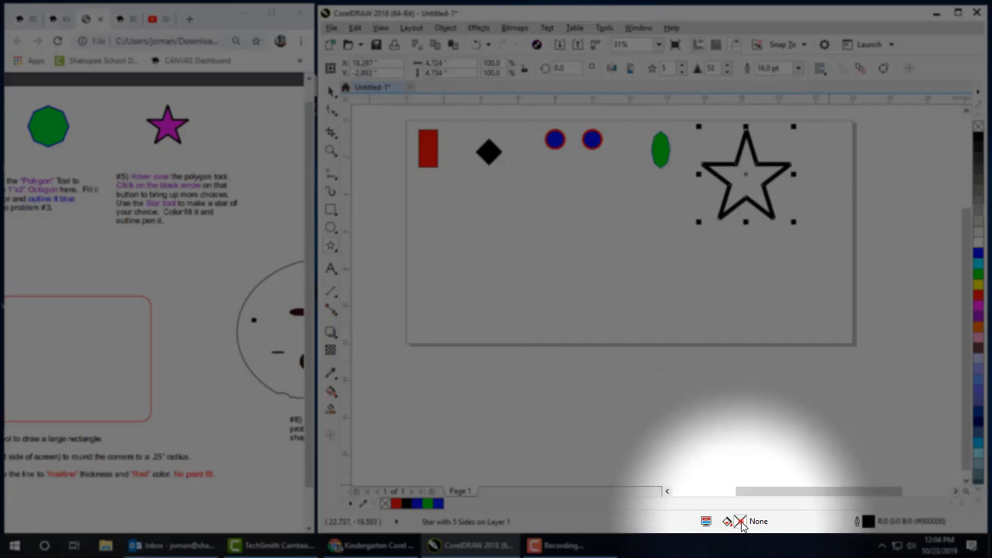
Step: Give the star a uniform magenta fill (#EB00F7)
double_click(742, 522)
left_click(456, 182)
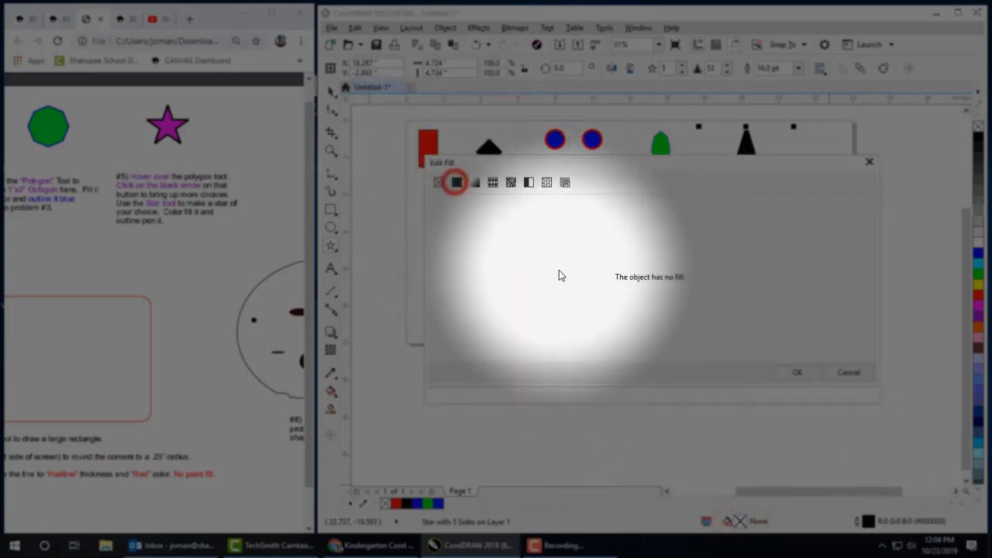
left_click(550, 284)
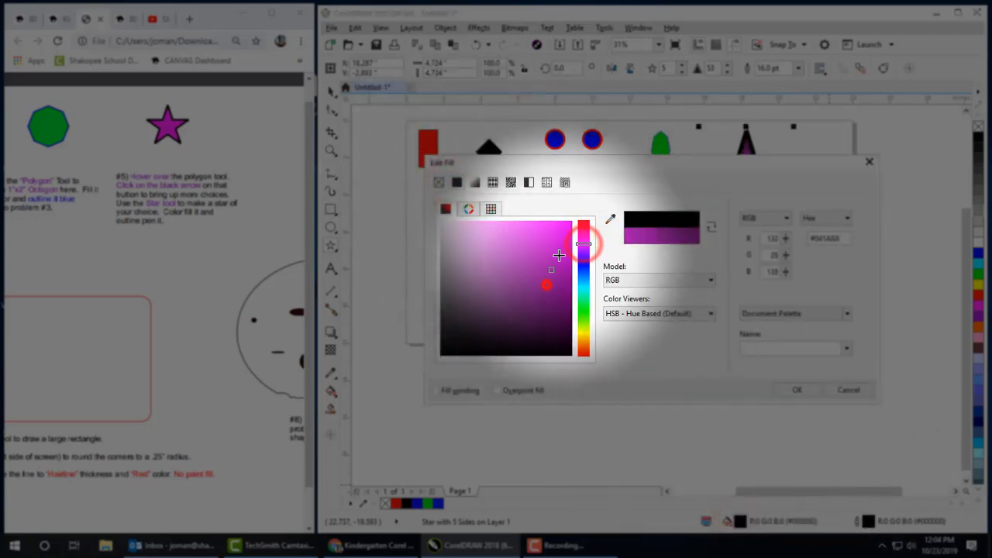
left_click(801, 391)
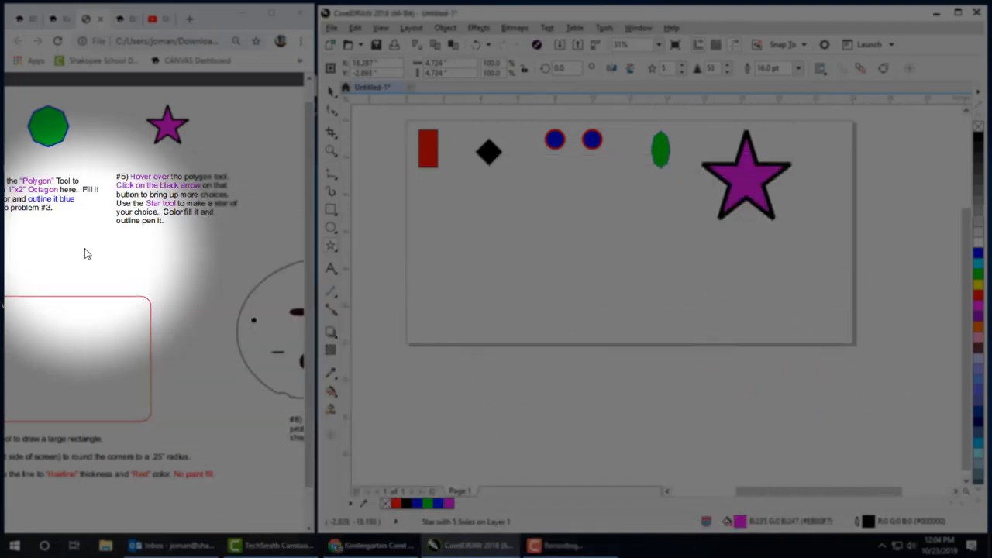
Step: Following exercise #6, draw five overlapping rectangles as stairs rising to the right below the existing shapes, the topmost about 3.3 by 1.4 inches
middle_click(87, 252)
scroll(93, 251, "left", 5)
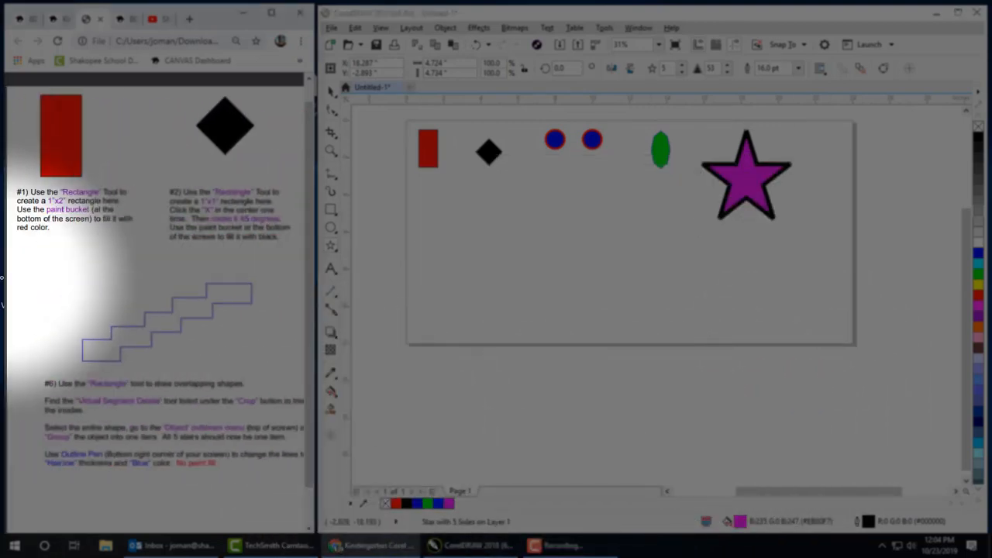
scroll(11, 303, "down", 1)
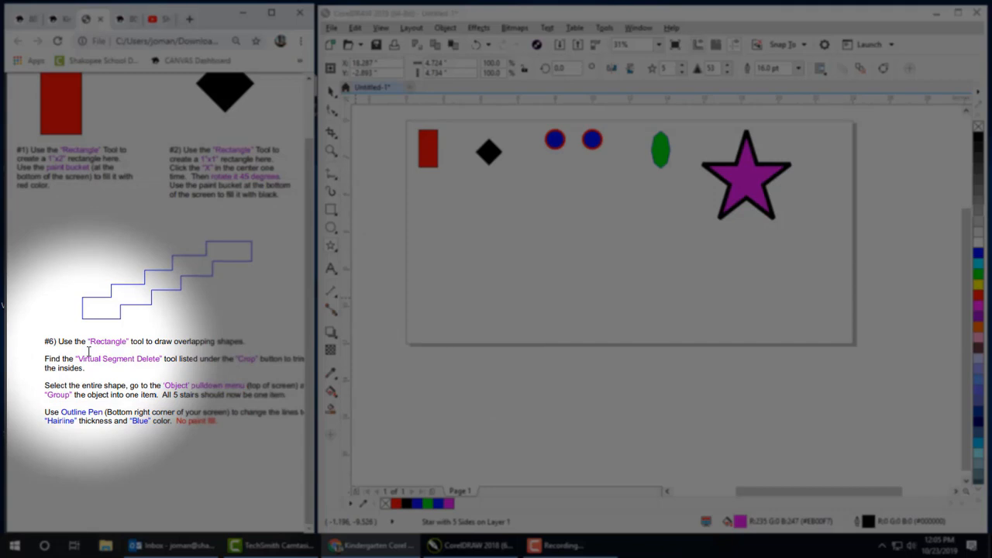
left_click(331, 210)
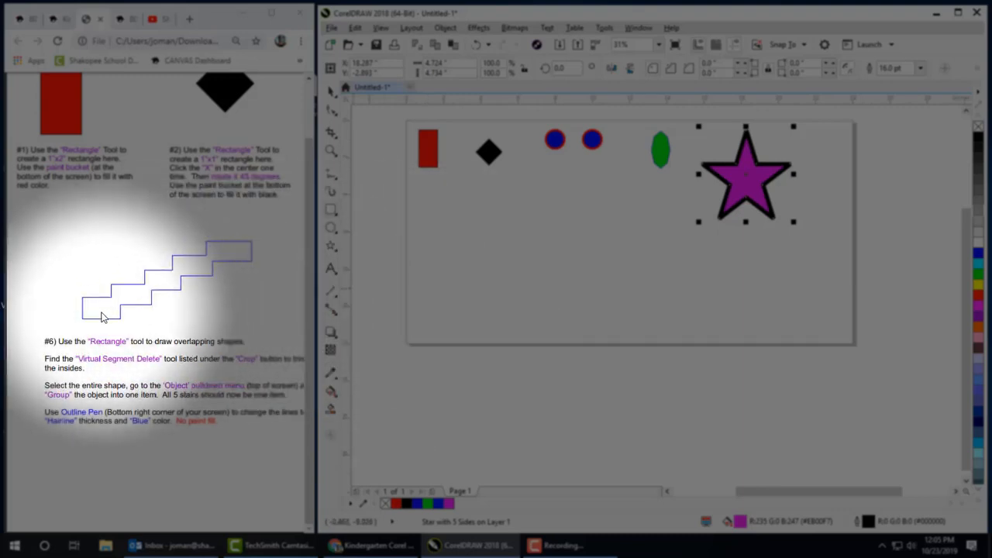
mouse_move(424, 277)
left_mouse_down()
mouse_move(483, 298)
mouse_move(478, 286)
mouse_move(589, 245)
mouse_move(536, 262)
mouse_move(653, 205)
left_mouse_up()
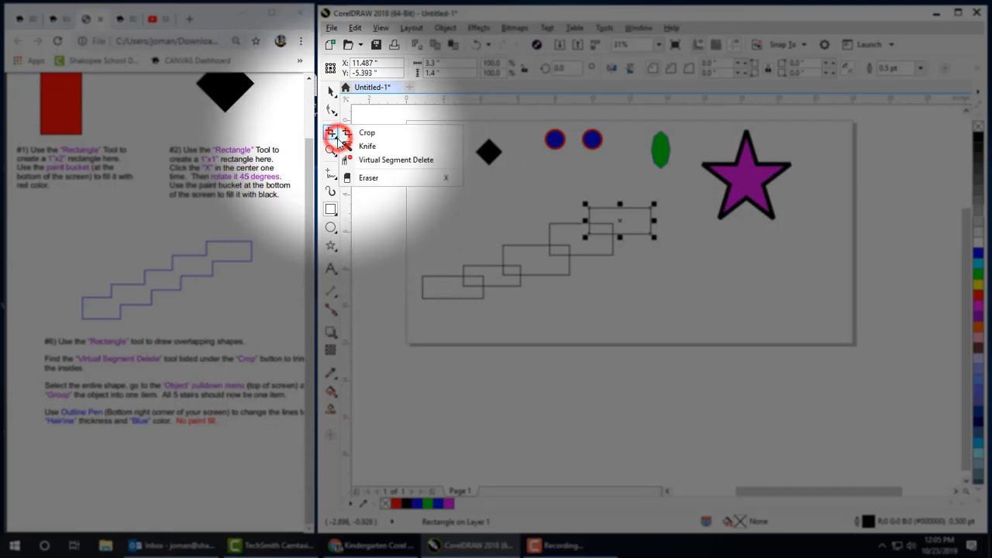
Step: Trim away the inner segments where the five stair rectangles overlap with Virtual Segment Delete, leaving only the outer staircase outline
left_click(372, 160)
scroll(470, 279, "up", 10)
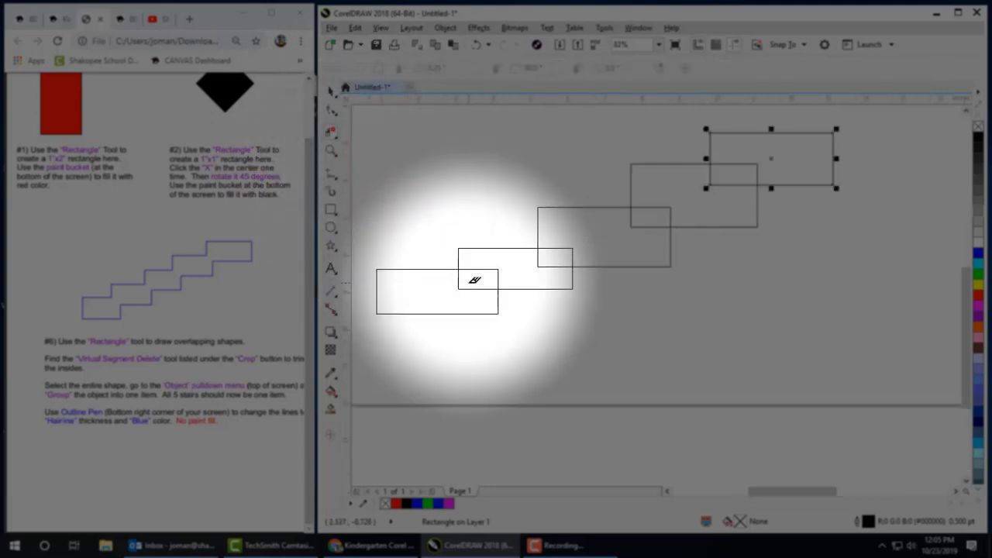
scroll(493, 275, "down", 3)
left_click_drag(532, 206, 609, 234)
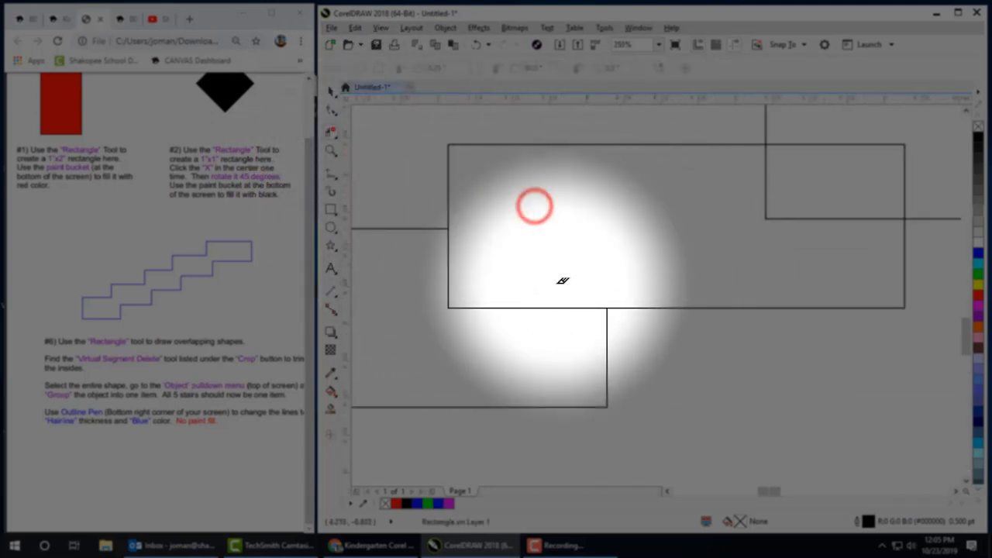
left_click_drag(411, 270, 514, 313)
scroll(507, 281, "up", 3)
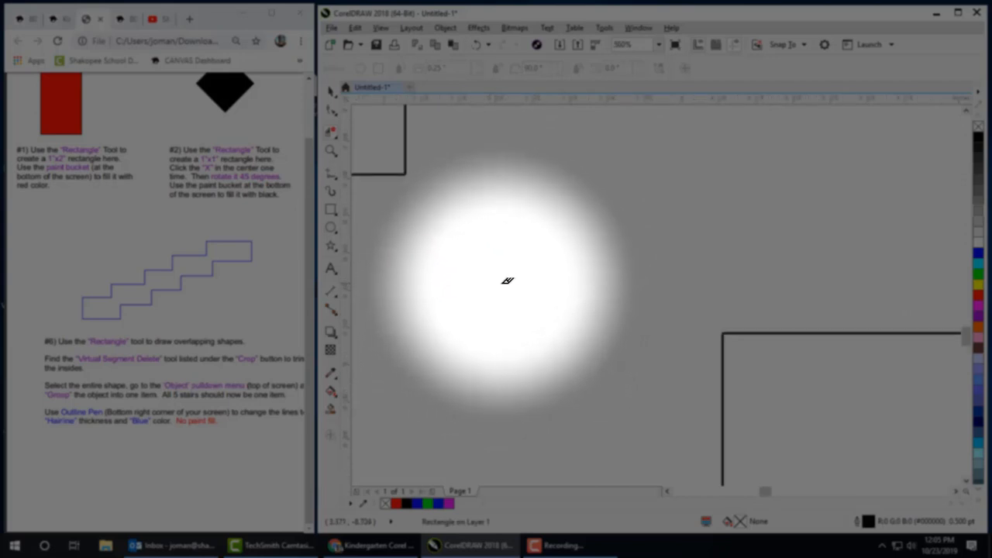
scroll(520, 279, "down", 5)
left_click_drag(581, 239, 669, 252)
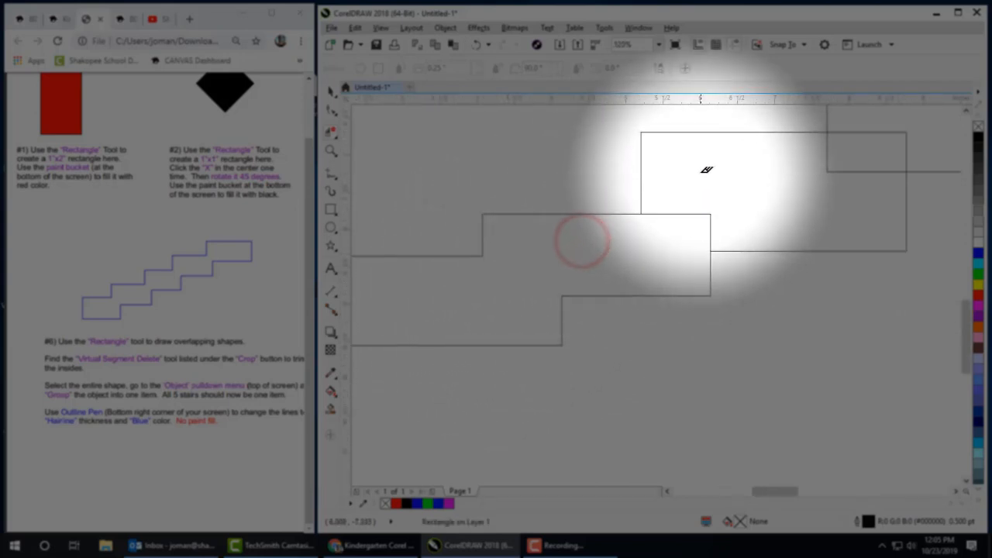
left_click_drag(693, 192, 529, 299)
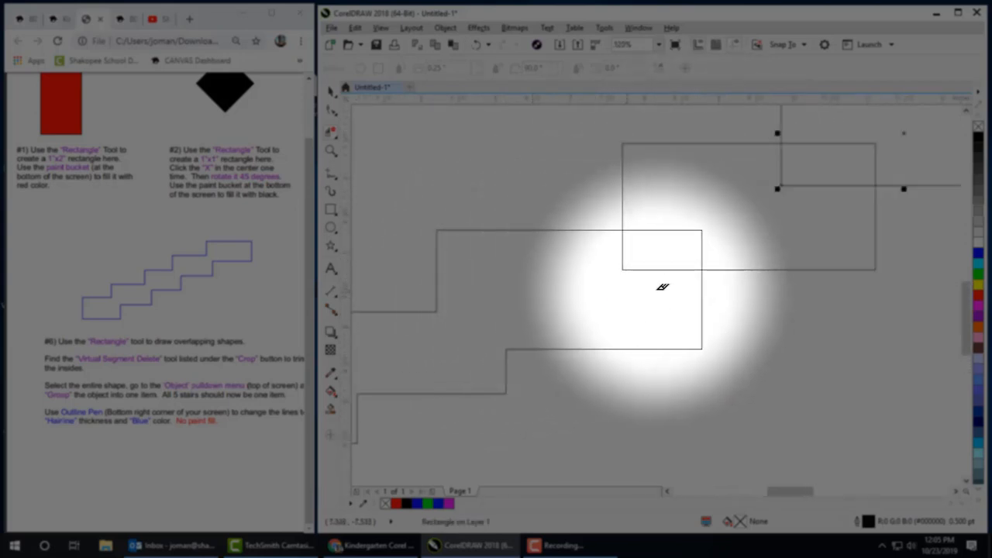
left_click_drag(674, 294, 671, 212)
left_click_drag(793, 211, 643, 197)
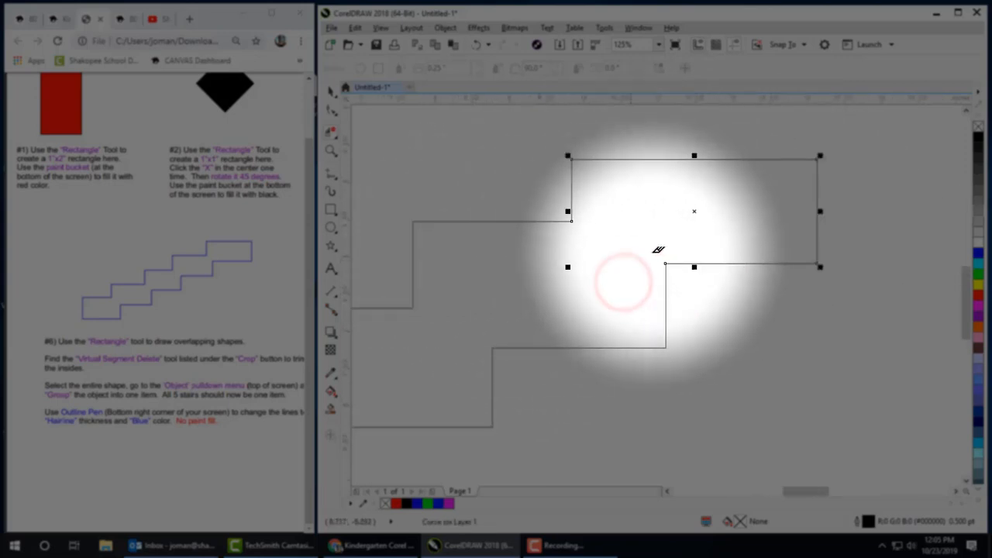
scroll(650, 237, "up", 3)
scroll(697, 243, "down", 7)
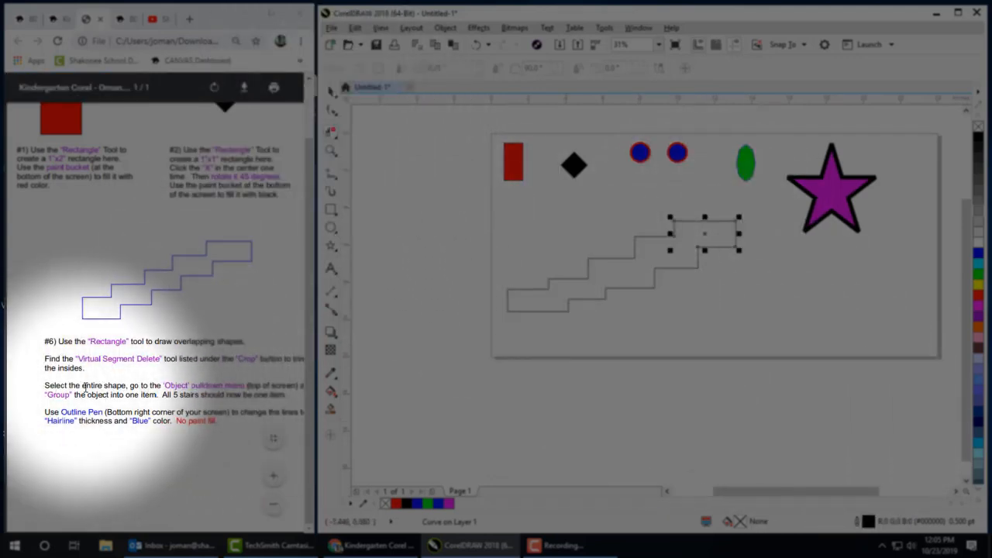
Step: Group the five staircase pieces into one object and select the group
left_click(329, 91)
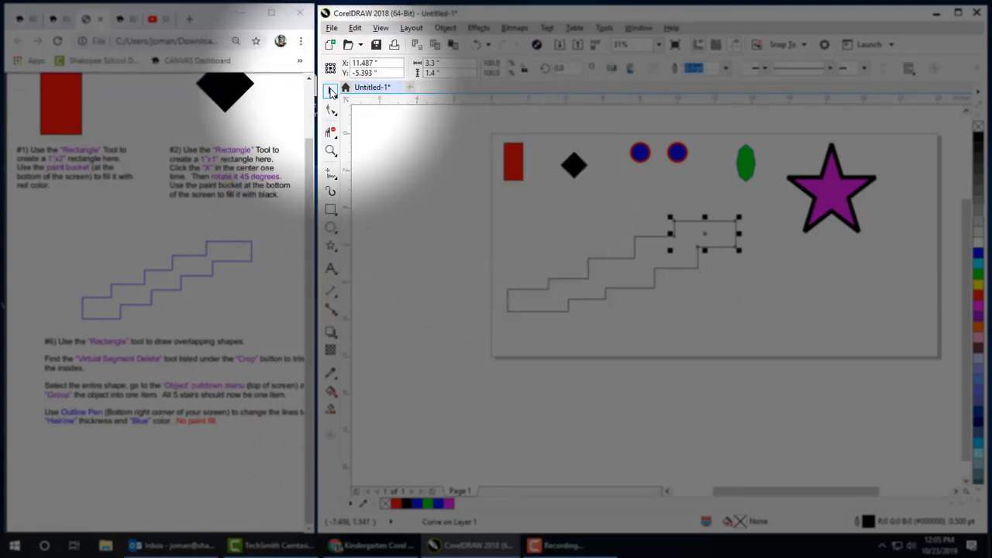
left_click_drag(499, 206, 774, 357)
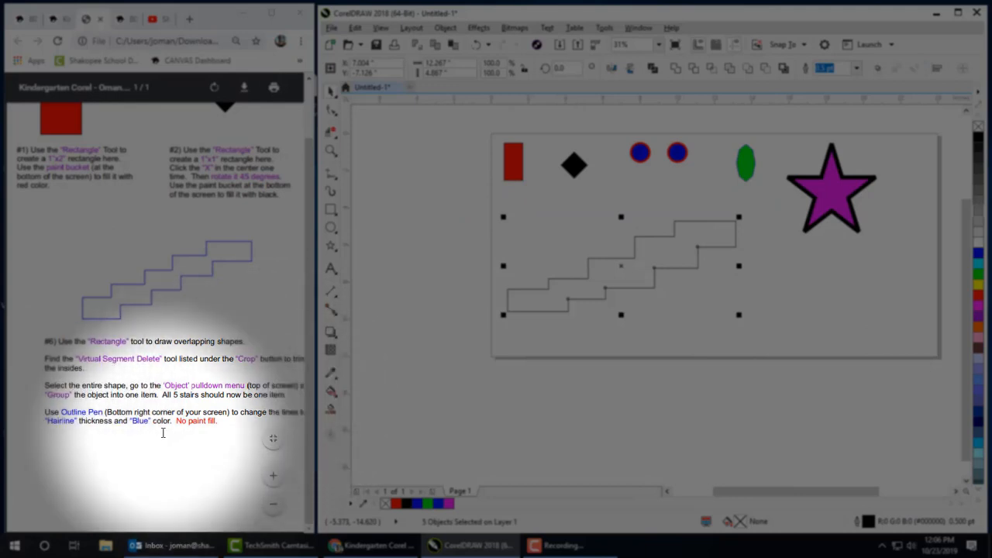
left_click(150, 459)
scroll(155, 460, "right", 1)
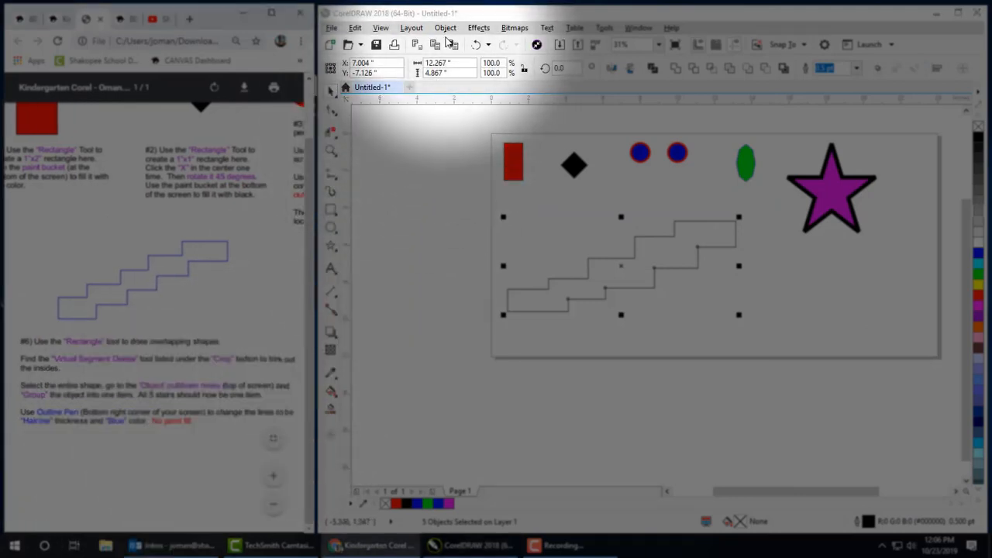
left_click(446, 28)
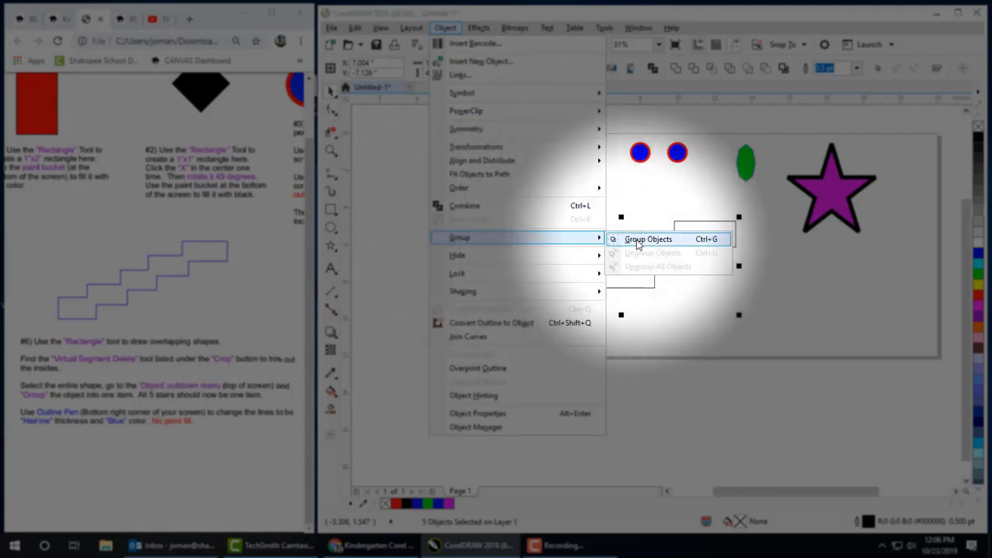
left_click(637, 240)
left_click(643, 200)
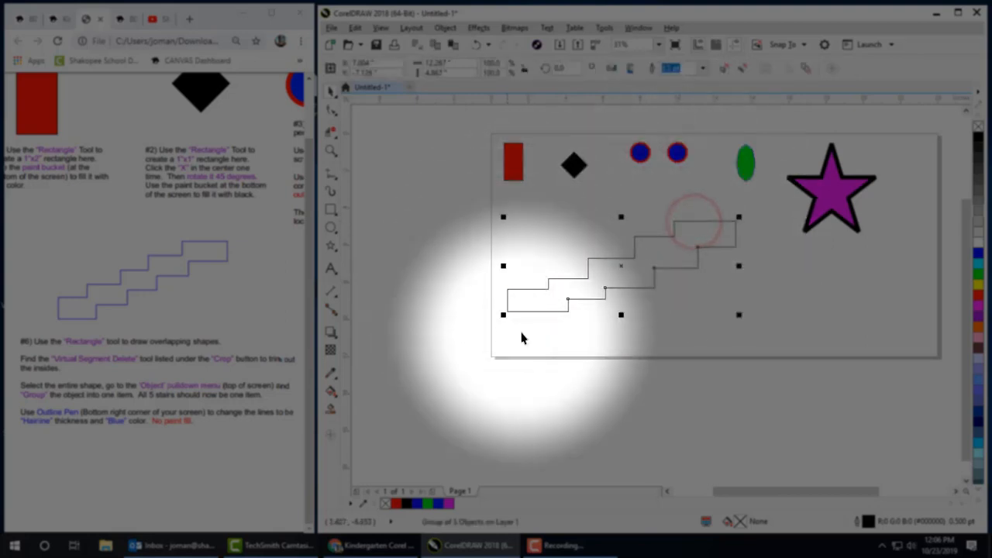
left_click(597, 342)
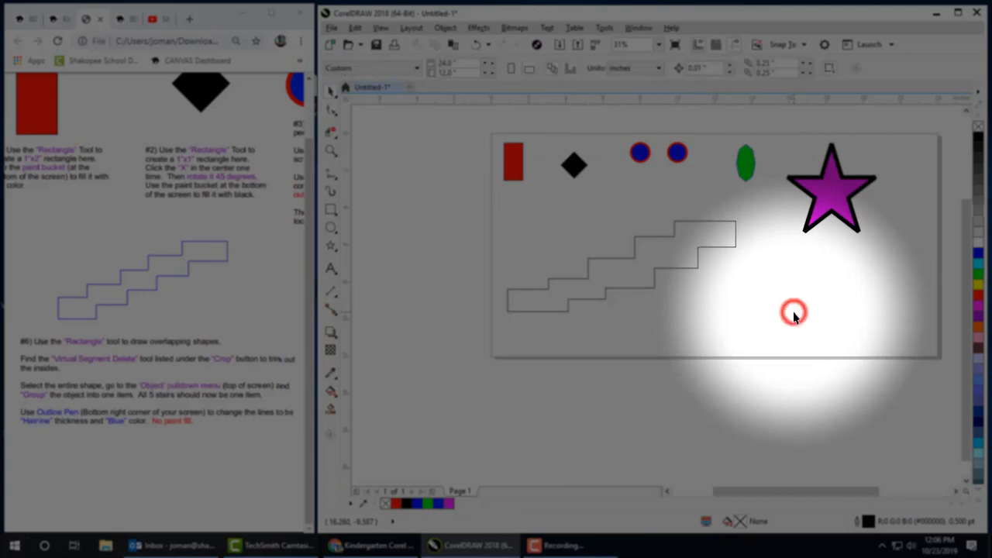
left_click(655, 283)
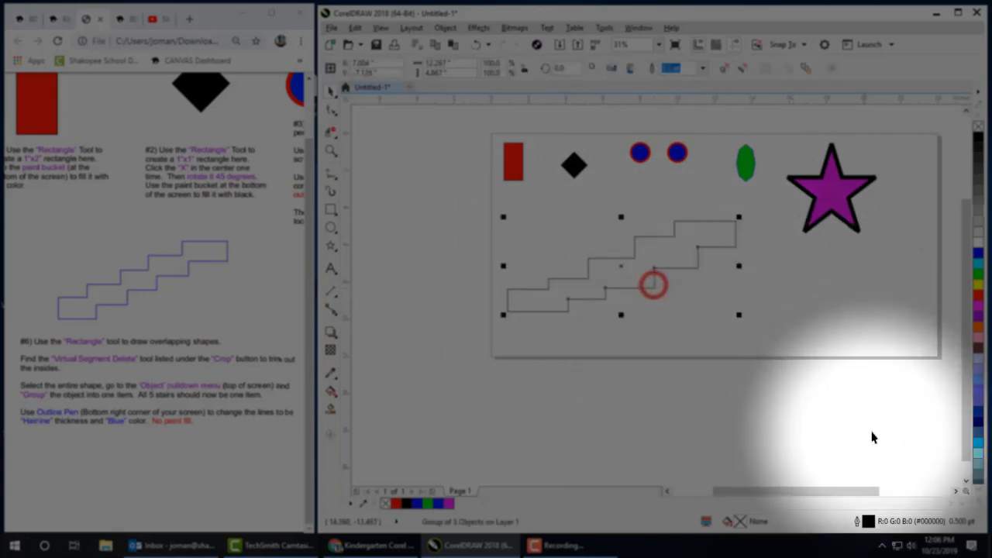
Step: Try to change the grouped staircase's outline color to blue
double_click(869, 526)
left_click(592, 163)
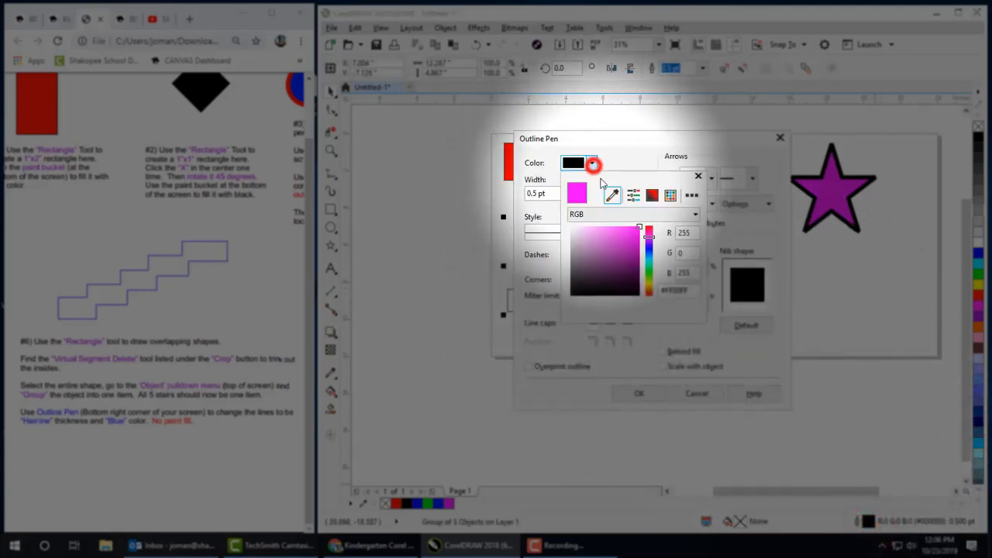
left_click(648, 253)
left_click(651, 394)
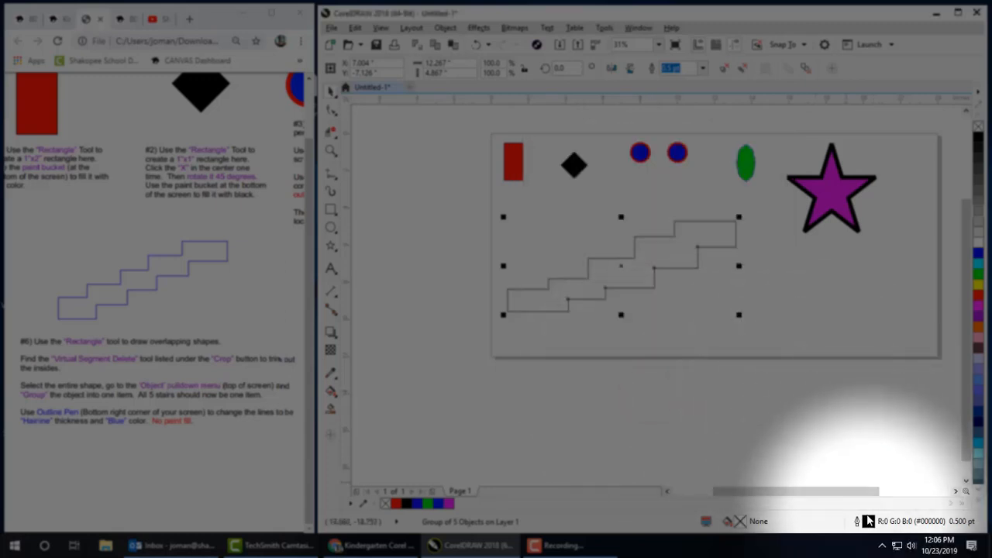
Step: Set the grouped staircase's outline color to blue (#000DFF) and deselect it
double_click(870, 521)
left_click(589, 163)
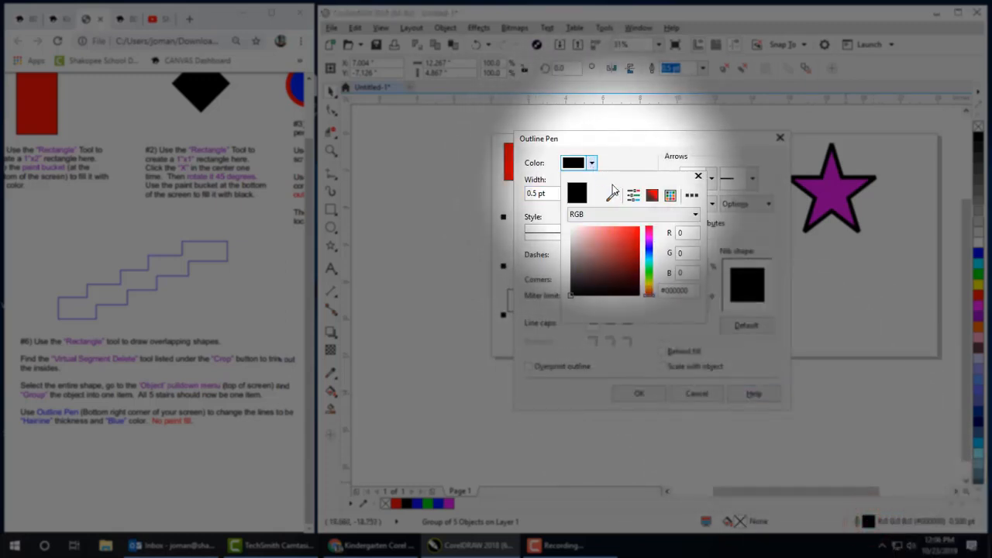
left_click(649, 250)
left_click_drag(624, 255, 641, 226)
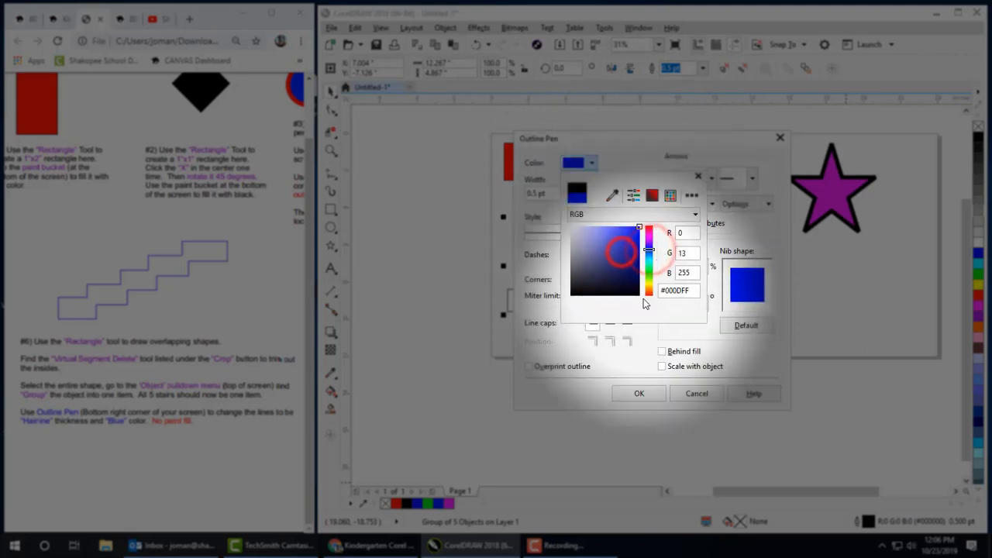
left_click(638, 395)
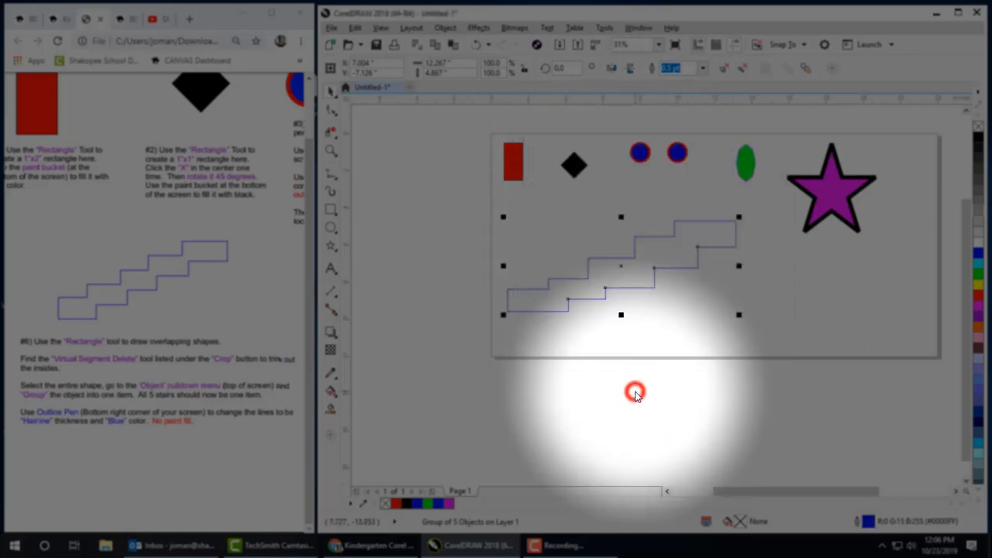
left_click(644, 348)
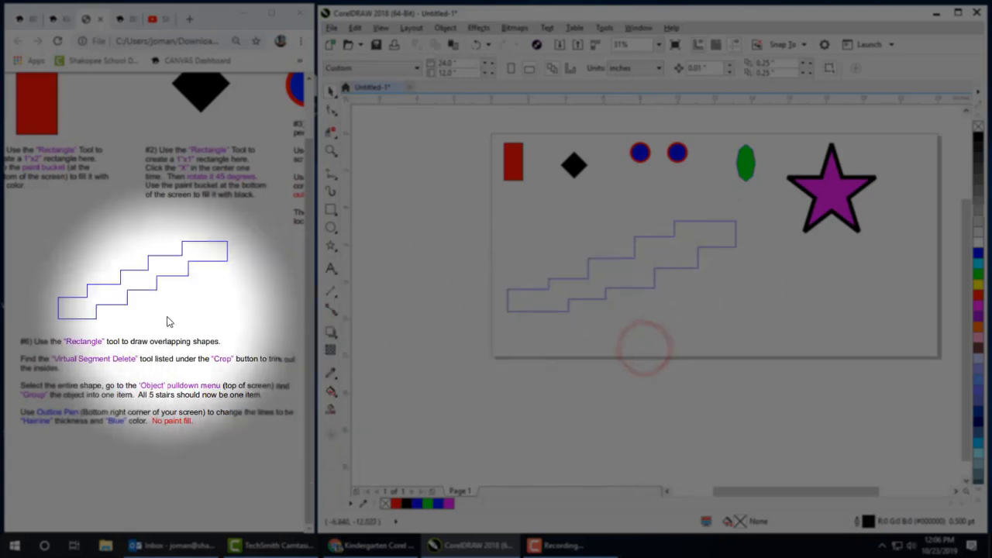
Step: Examine the exercise sheet's instructions for problem #7, the large rounded rectangle
left_click(177, 290)
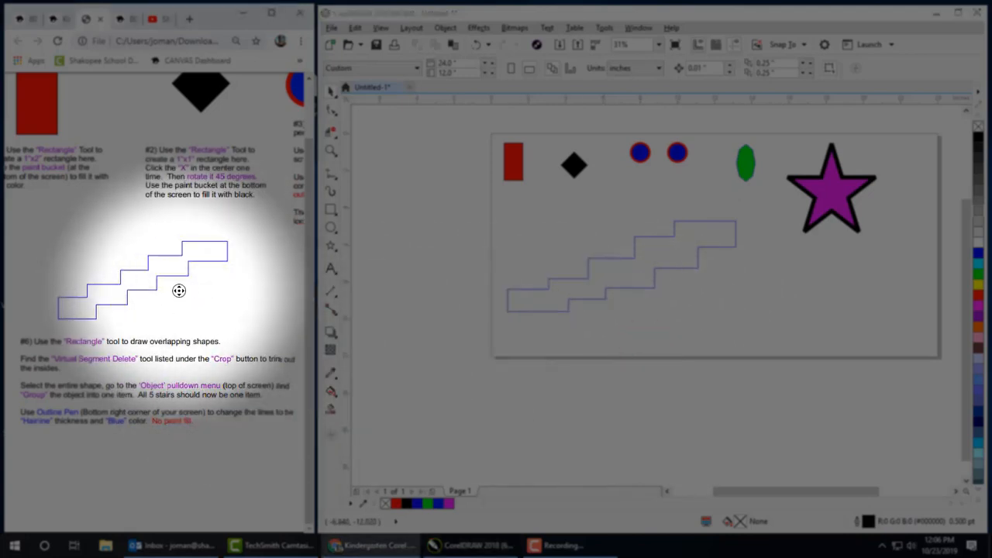
scroll(185, 293, "right", 1)
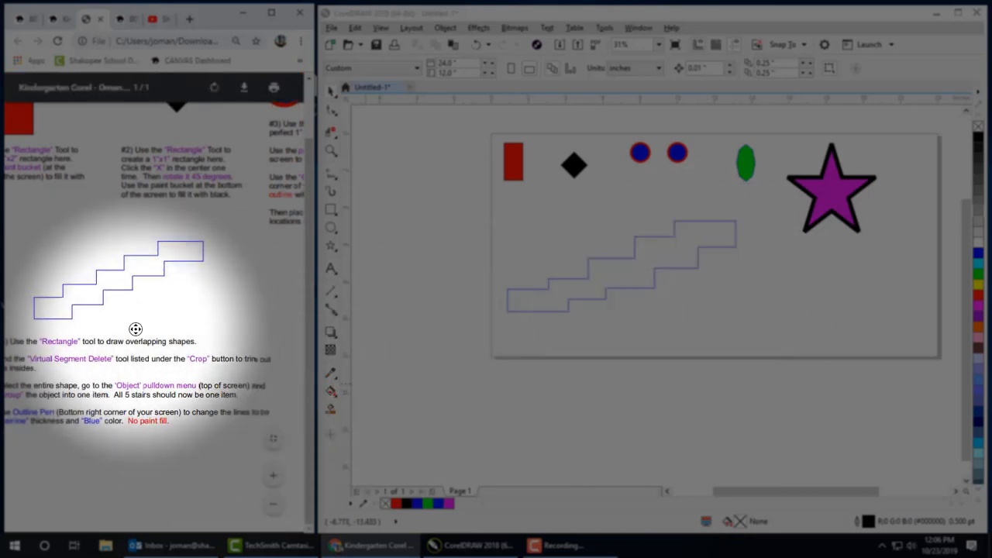
scroll(194, 339, "right", 1)
scroll(202, 321, "right", 5)
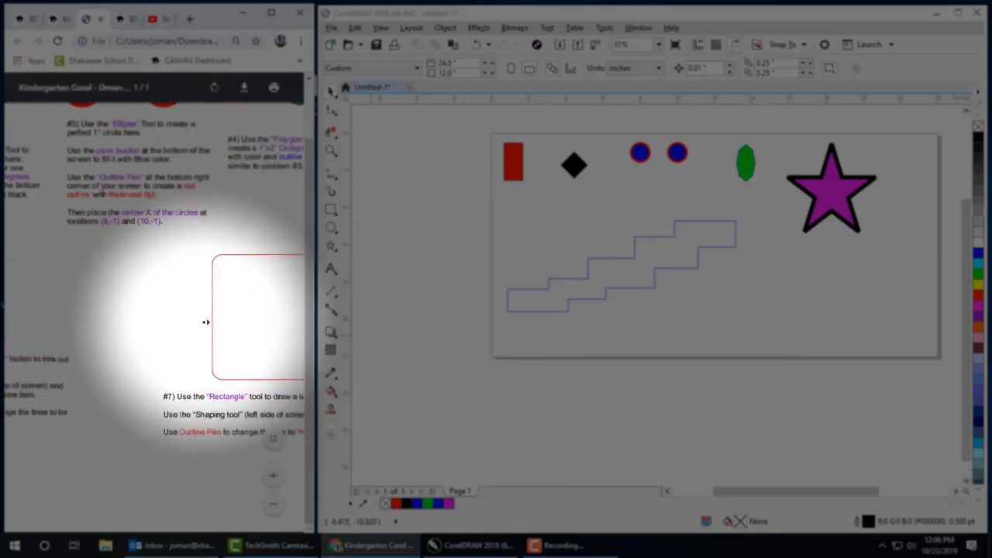
middle_click(98, 406)
scroll(150, 376, "right", 5)
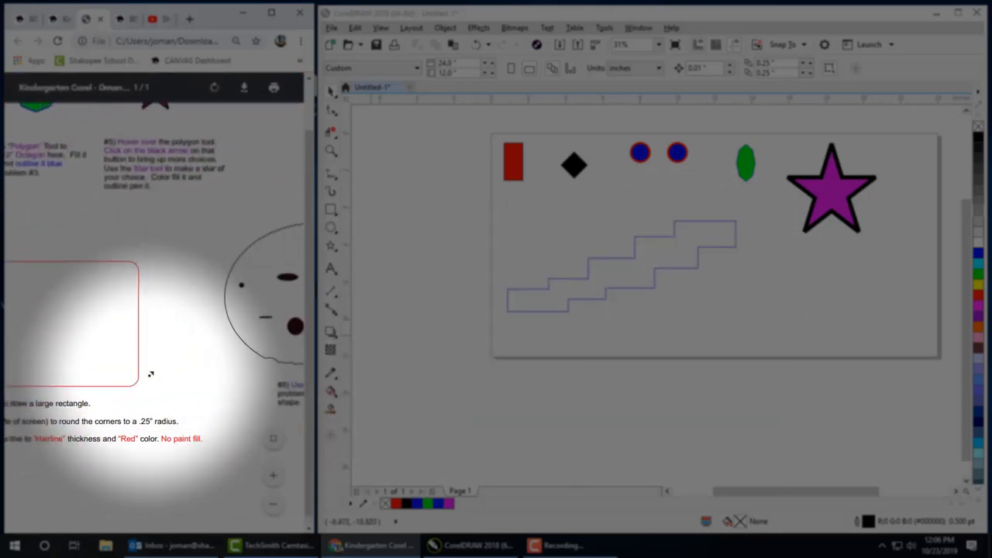
scroll(117, 450, "left", 5)
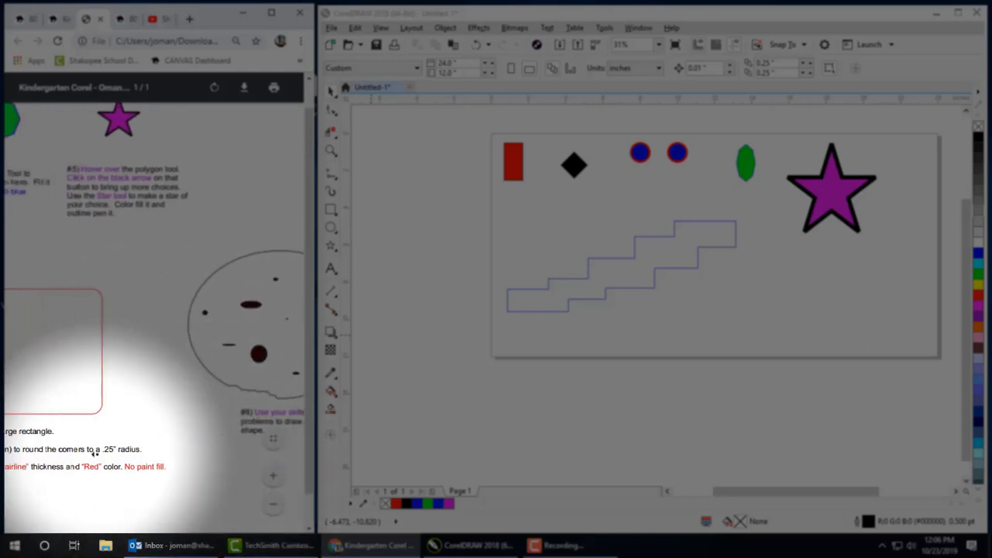
scroll(98, 454, "left", 2)
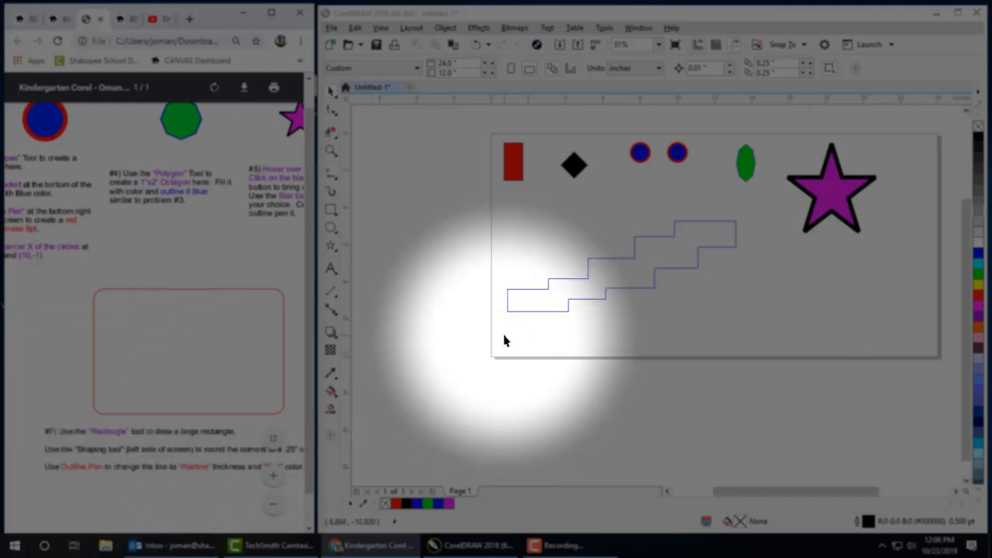
middle_click(183, 326)
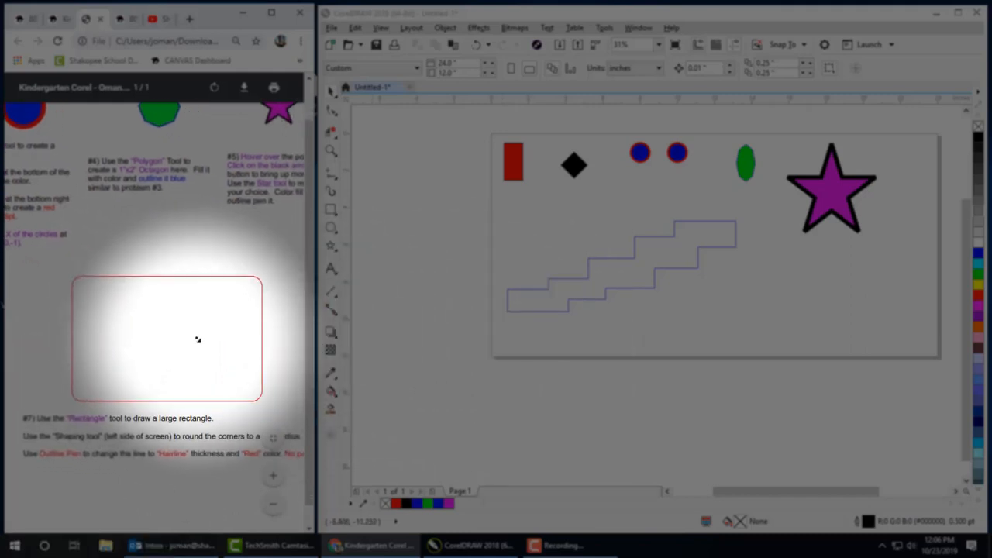
middle_click(198, 339)
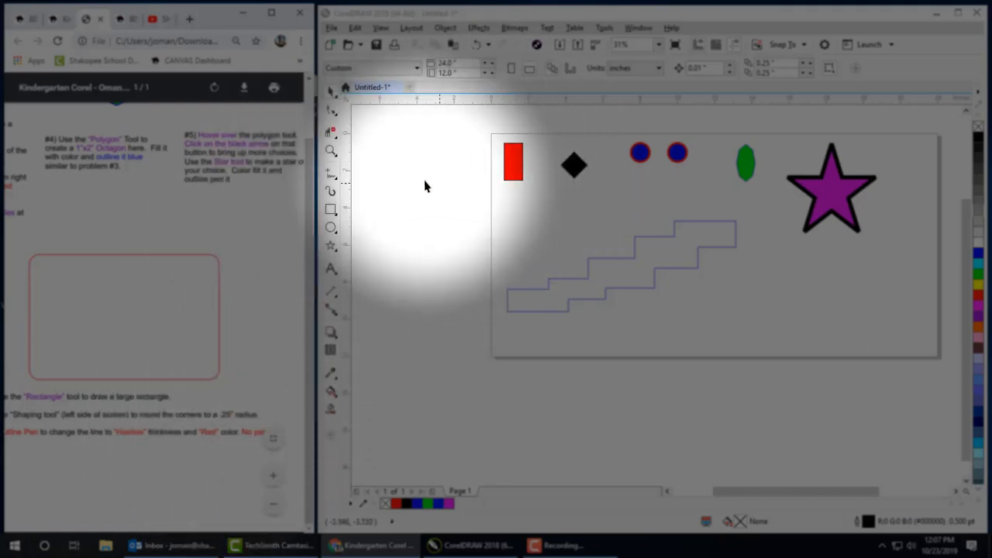
Step: Draw a rectangle about 4.77 by 2.83 inches near the page's bottom edge and give it a hairline red (#FF0000) outline
left_click(331, 209)
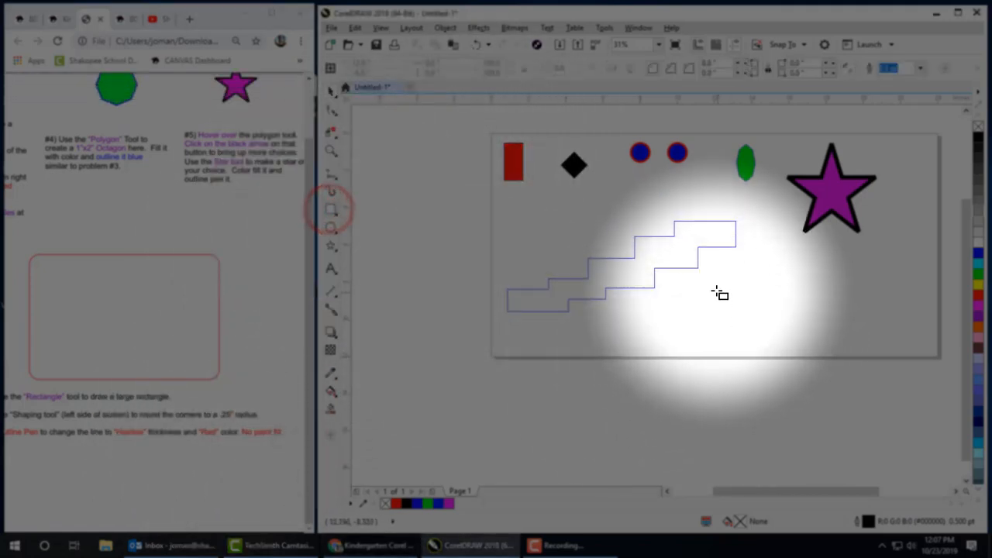
left_click_drag(716, 287, 805, 340)
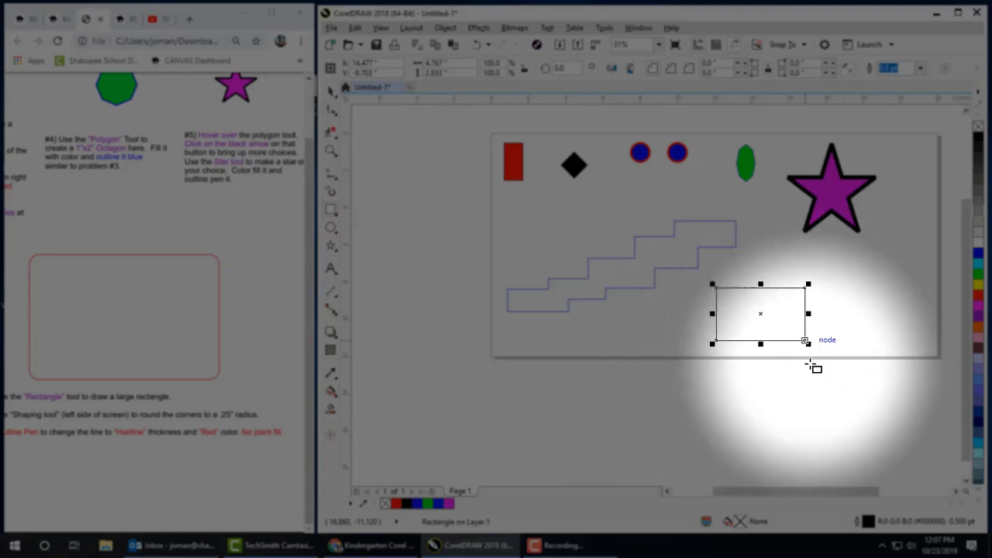
double_click(868, 524)
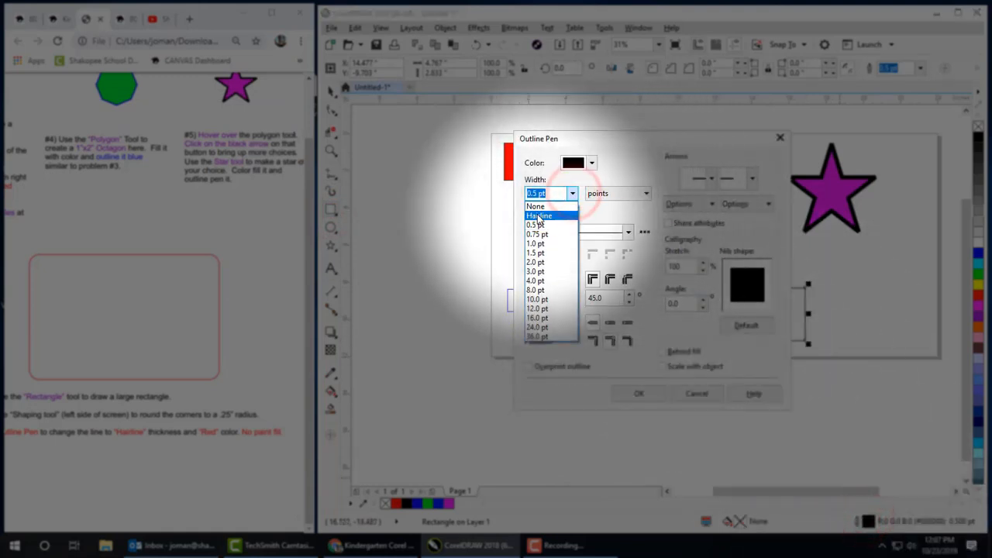
left_click(537, 216)
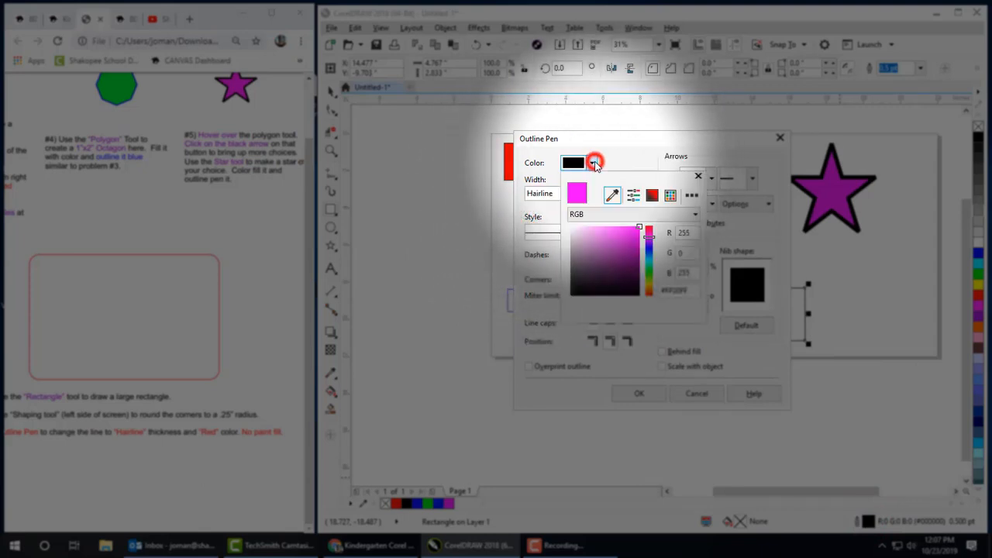
left_click(624, 234)
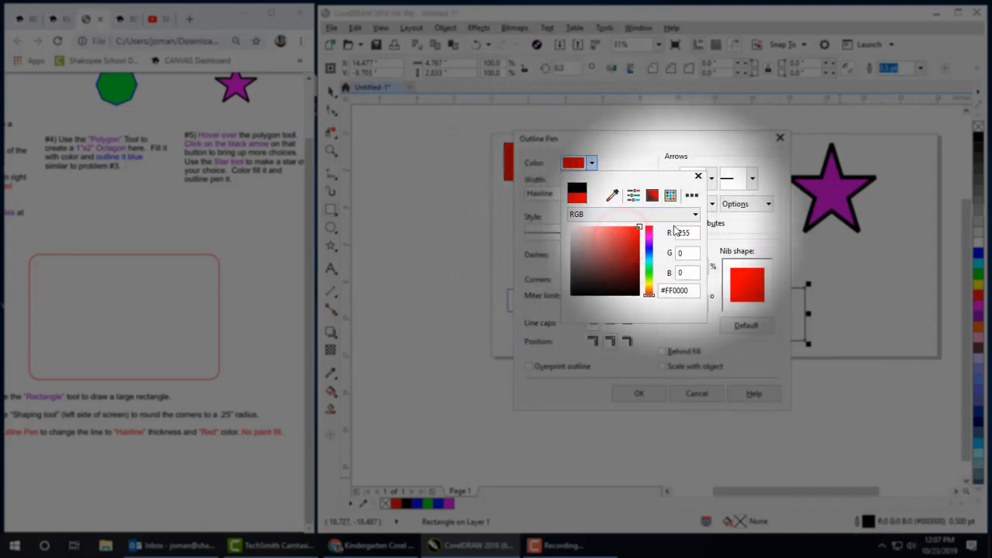
left_click(680, 273)
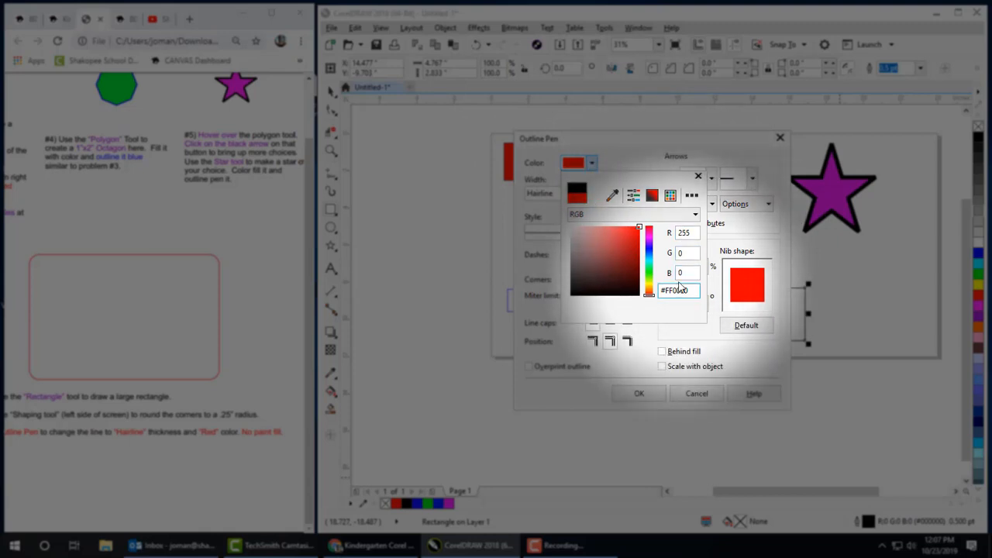
left_click(638, 394)
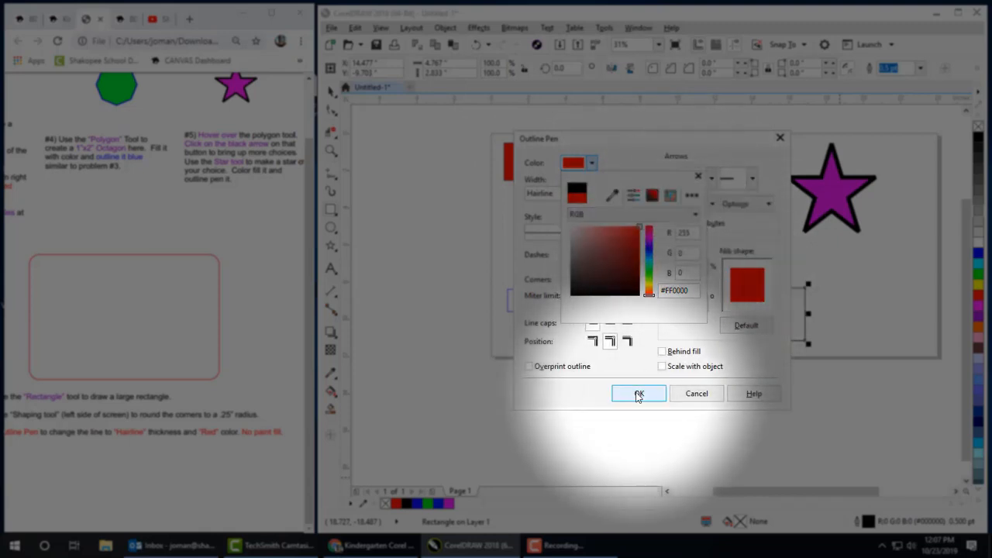
left_click(639, 394)
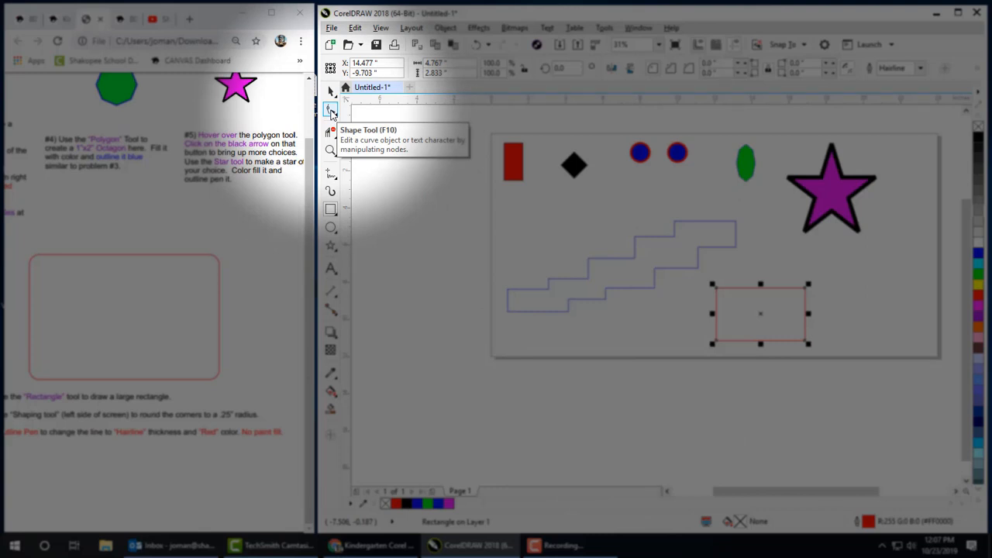
Step: Round the red rectangle's corners freehand with the Shape tool to a radius of about 0.83 inches
left_click(331, 112)
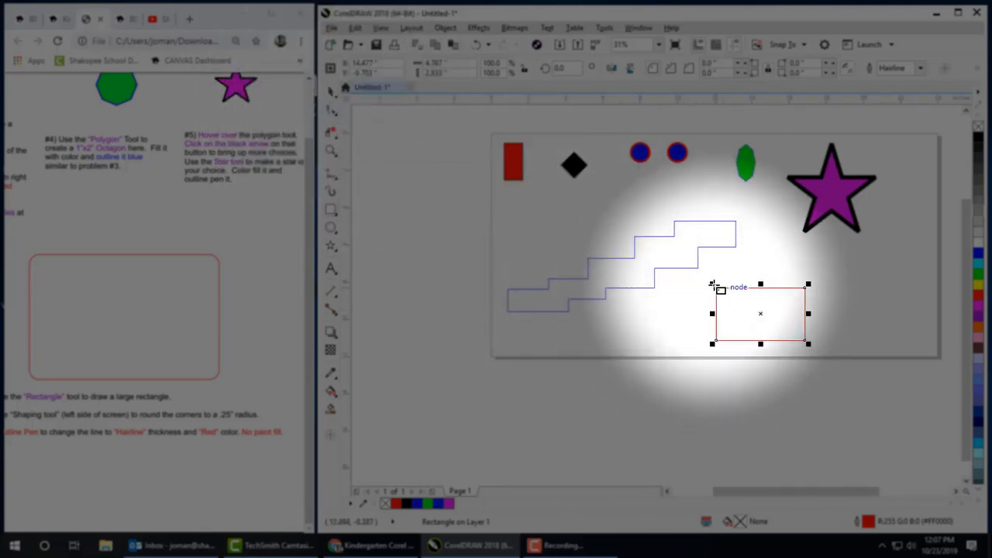
left_click(329, 111)
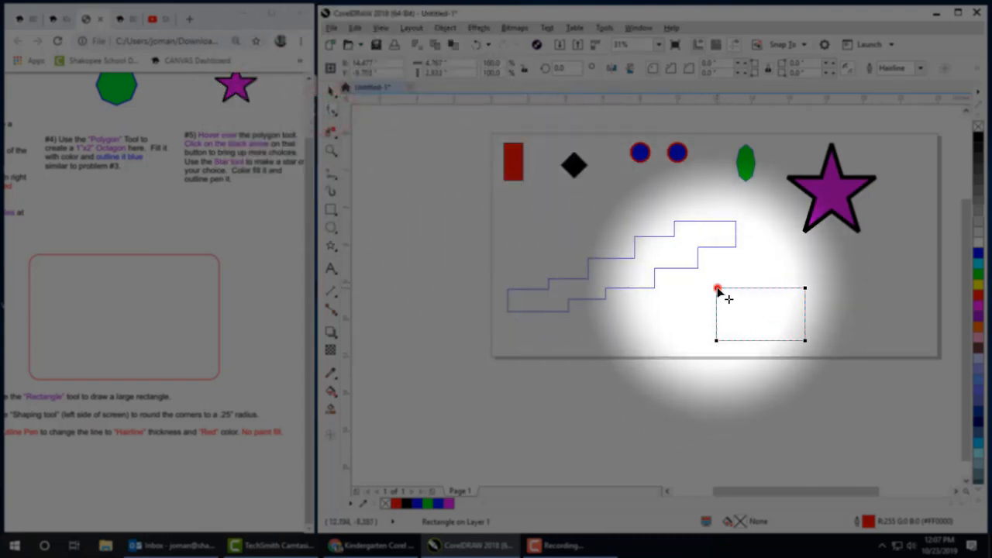
left_click_drag(722, 291, 738, 292)
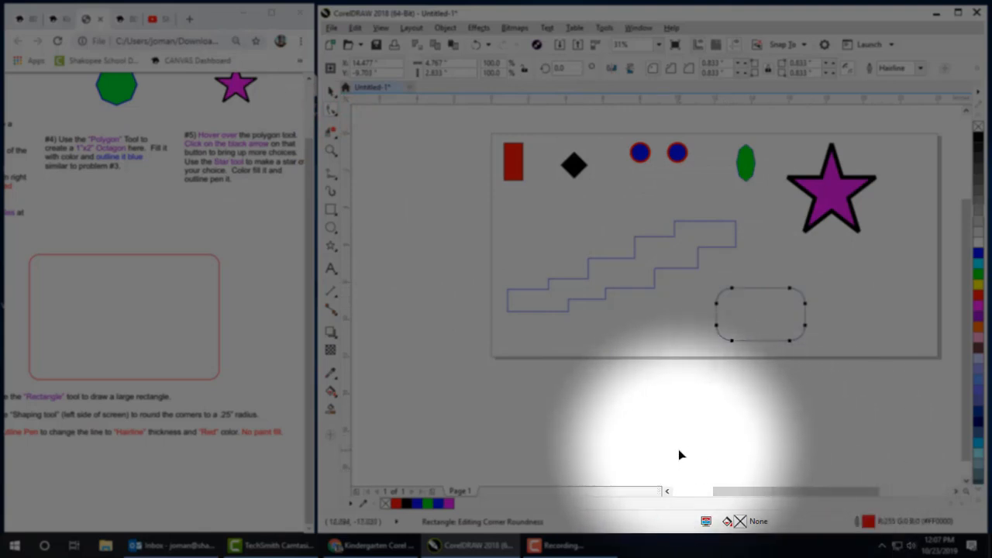
left_click(678, 455)
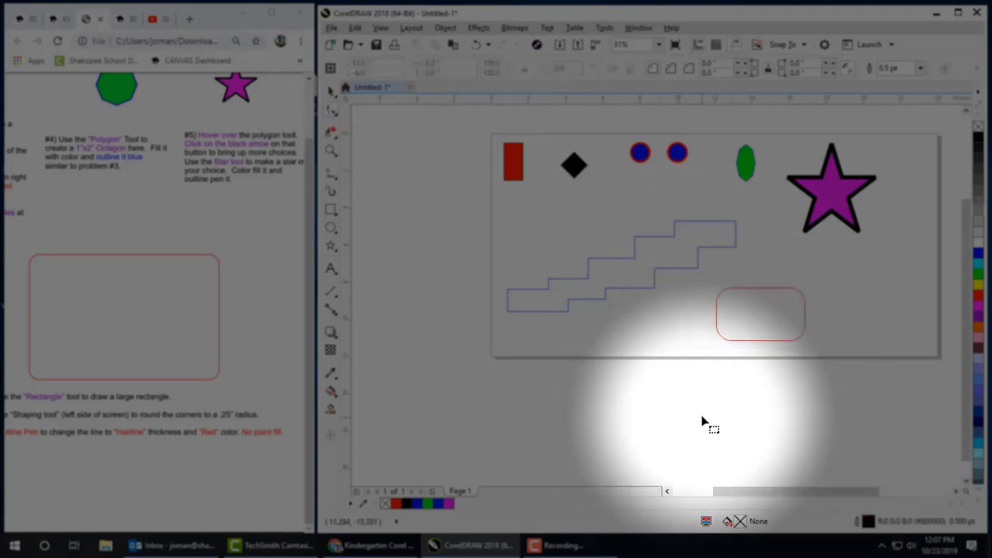
Step: Check the required corner radius on the exercise sheet and set the red rectangle's corners to 0.25 inches
left_click(332, 91)
left_click(126, 374)
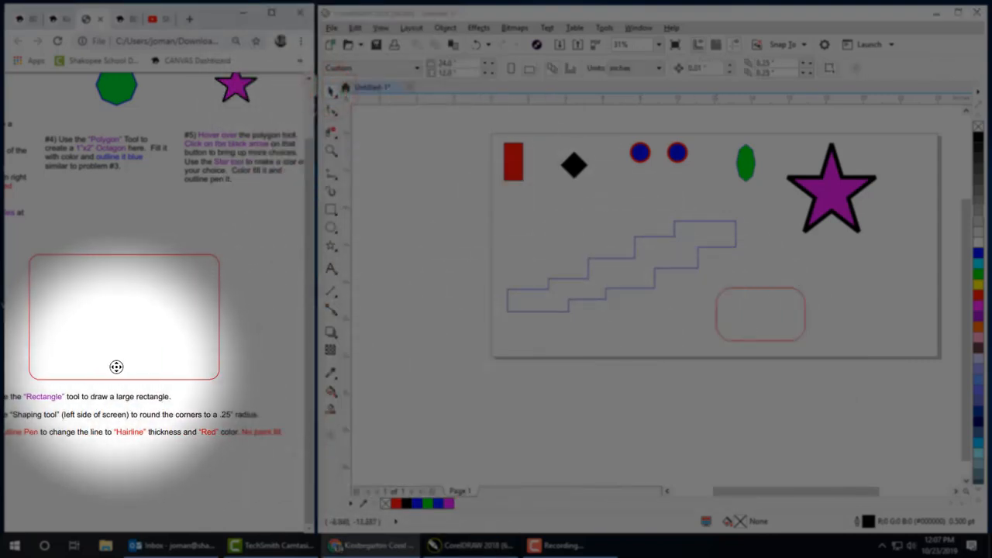
middle_click(171, 368)
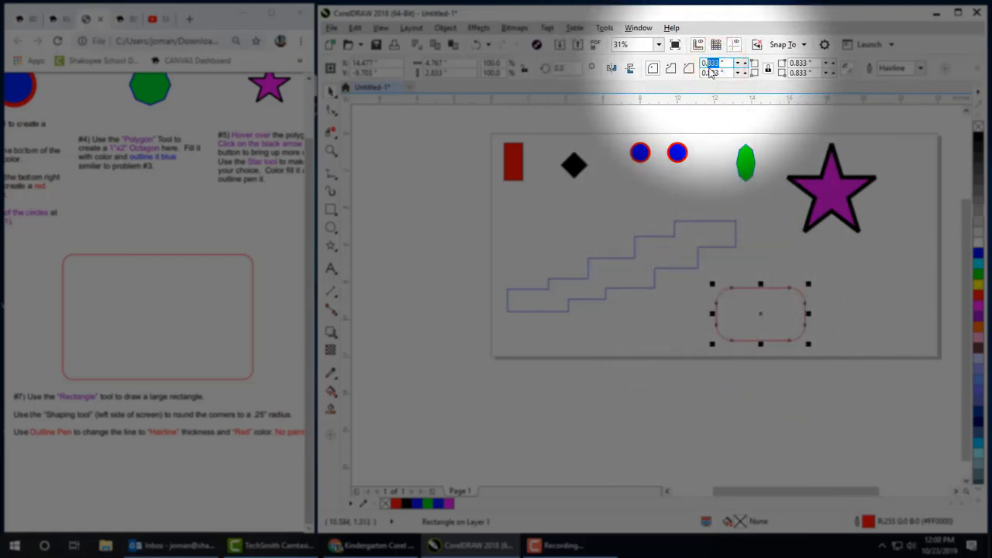
type("5")
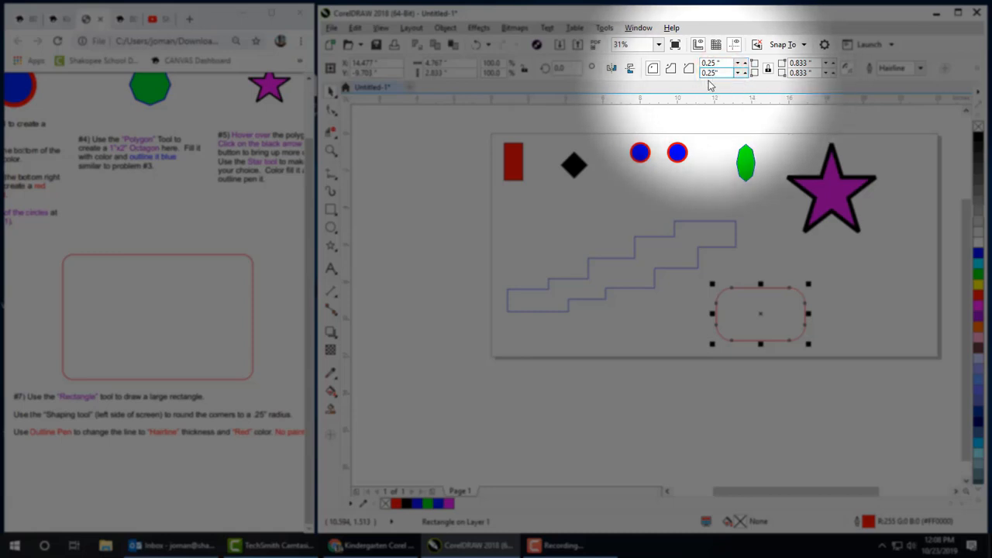
scroll(746, 303, "down", 2)
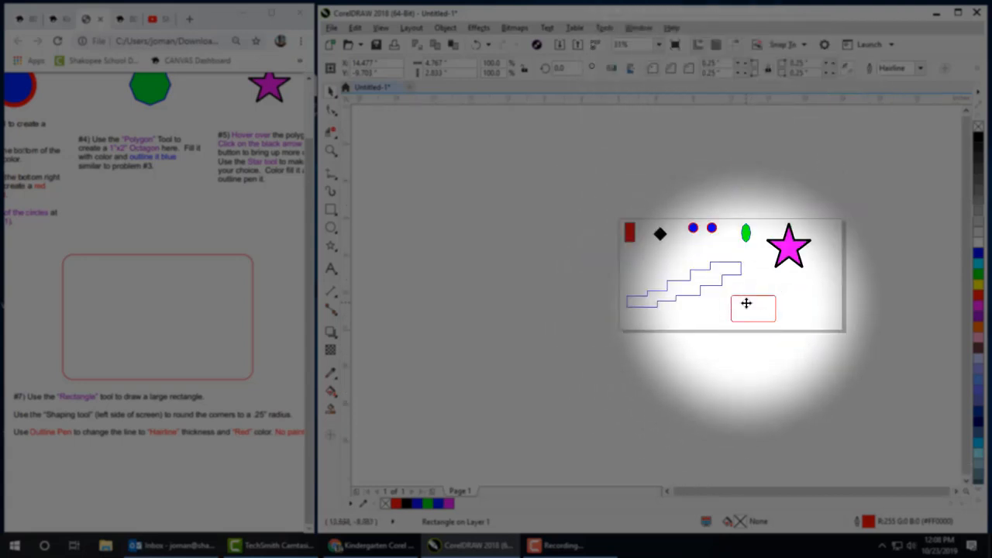
scroll(752, 306, "up", 3)
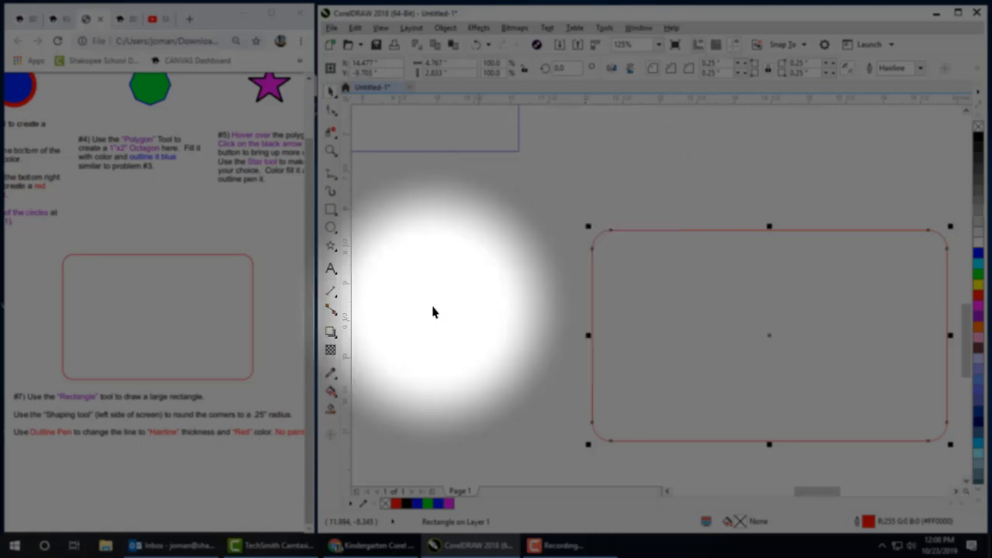
scroll(505, 302, "down", 1)
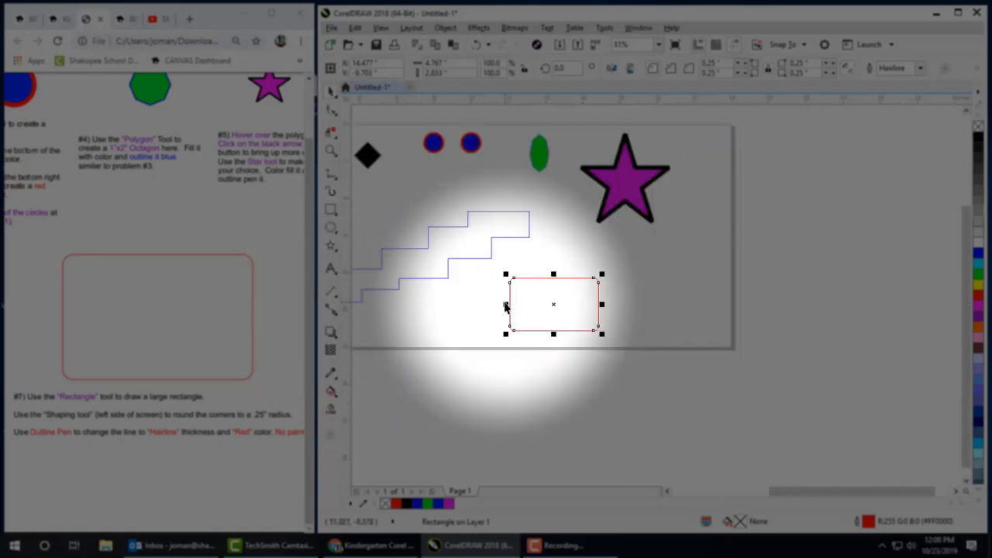
Step: Check problem #8's cookie on the exercise sheet and draw its body as an ellipse about 3.8 by 2.6 inches below the star
middle_click(267, 327)
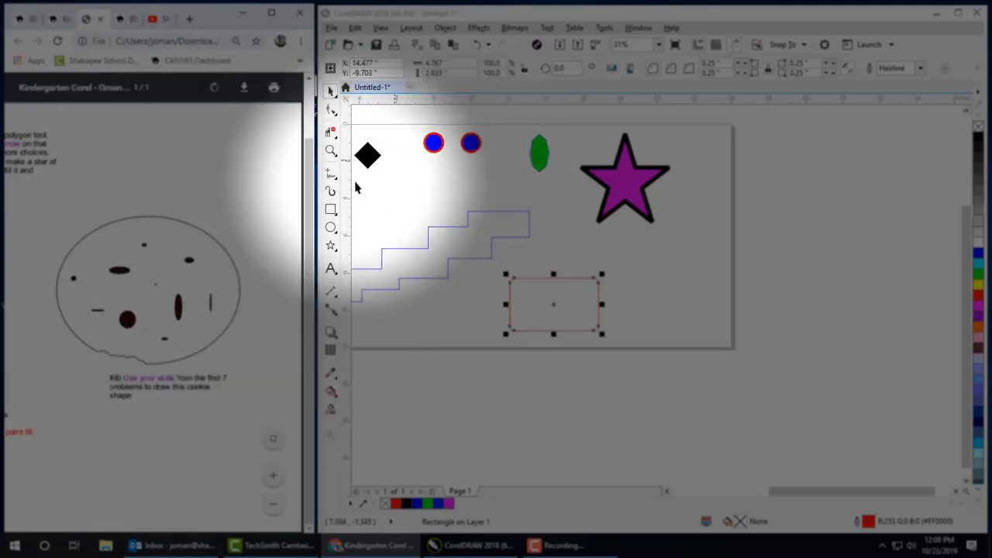
left_click(331, 228)
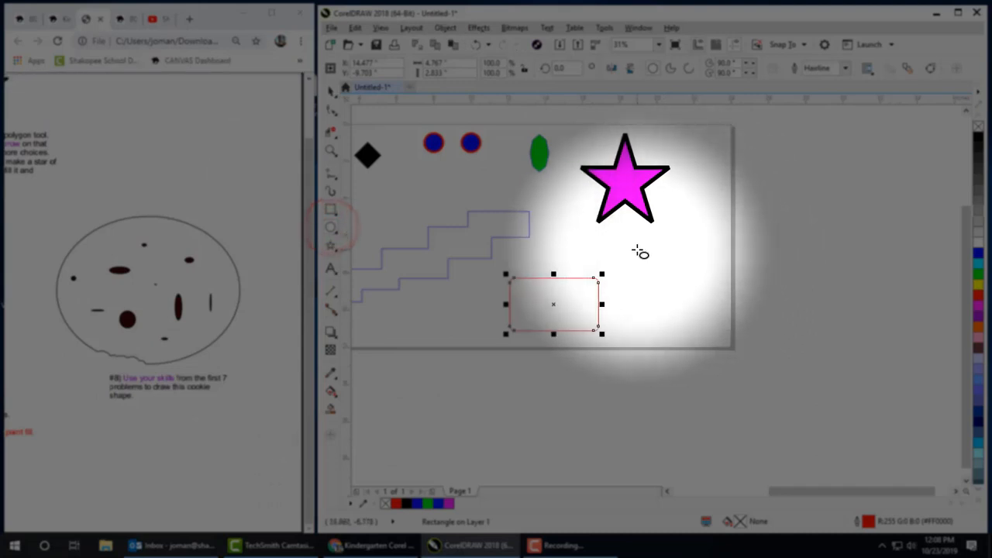
left_click_drag(636, 250, 710, 300)
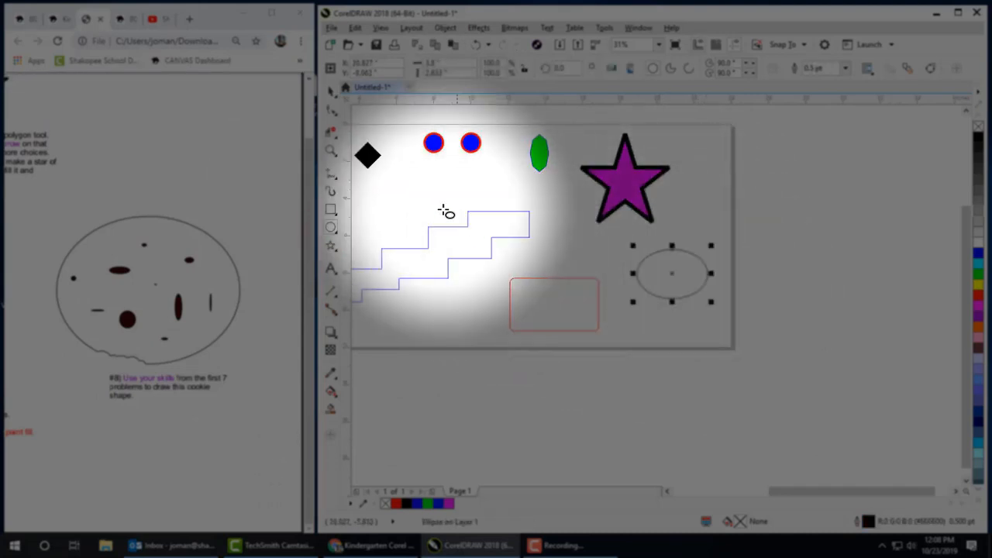
Step: Draw small ellipses of varied shapes inside the cookie as its chocolate chips
left_click(330, 227)
scroll(674, 268, "down", 1)
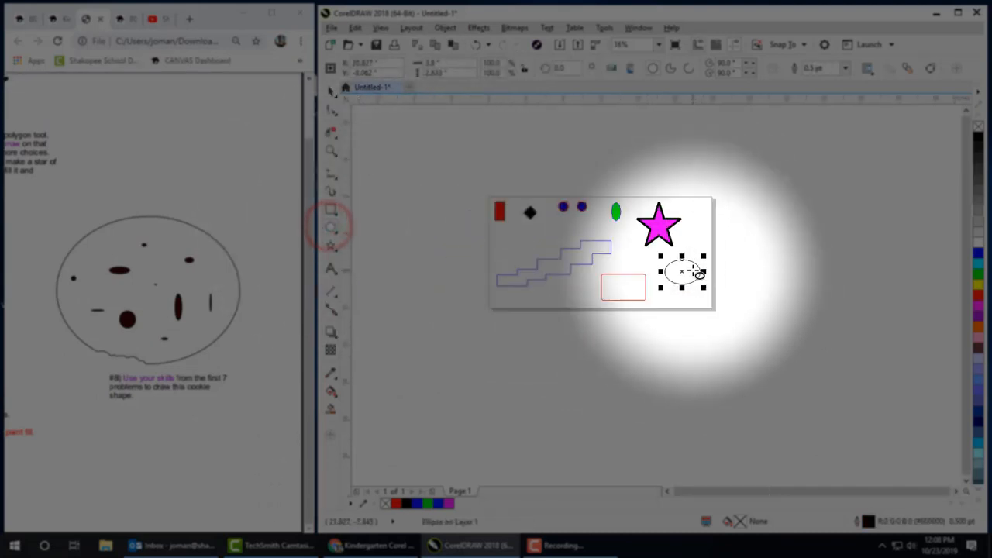
scroll(694, 270, "up", 3)
left_click(622, 255)
mouse_move(633, 257)
left_mouse_down()
mouse_move(674, 262)
mouse_move(693, 288)
mouse_move(651, 287)
mouse_move(659, 304)
left_mouse_up()
left_click_drag(604, 281, 648, 316)
Step: Draw five small ellipses in a row across the cookie's lower-left edge to form the bite
scroll(613, 314, "up", 1)
scroll(613, 315, "up", 1)
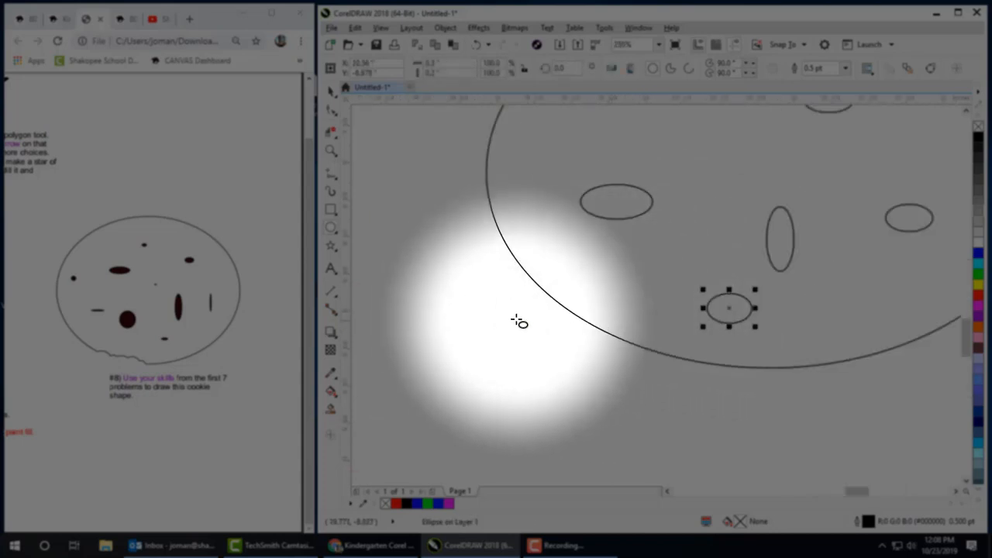
left_click_drag(497, 319, 602, 268)
left_click_drag(574, 349, 637, 281)
left_click(619, 373)
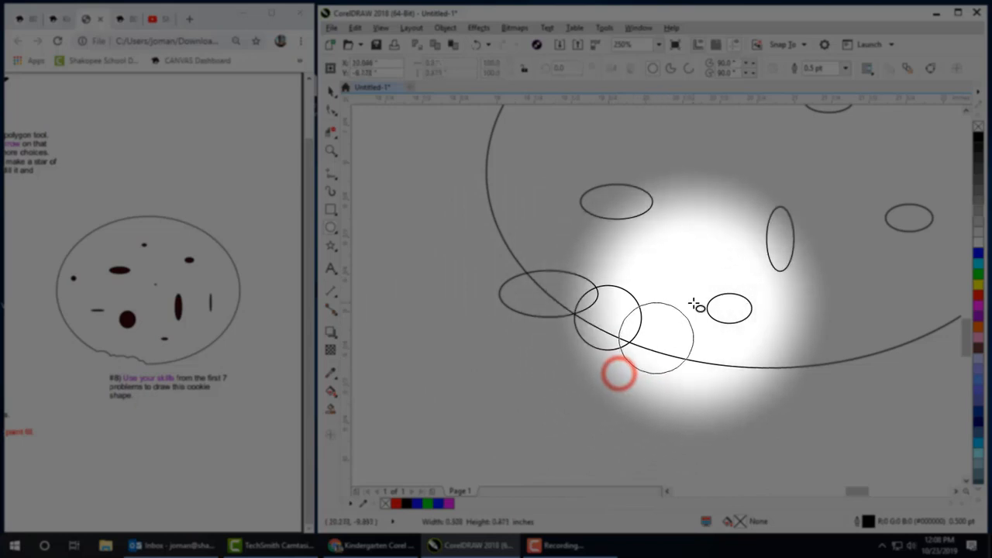
left_click_drag(680, 393, 723, 342)
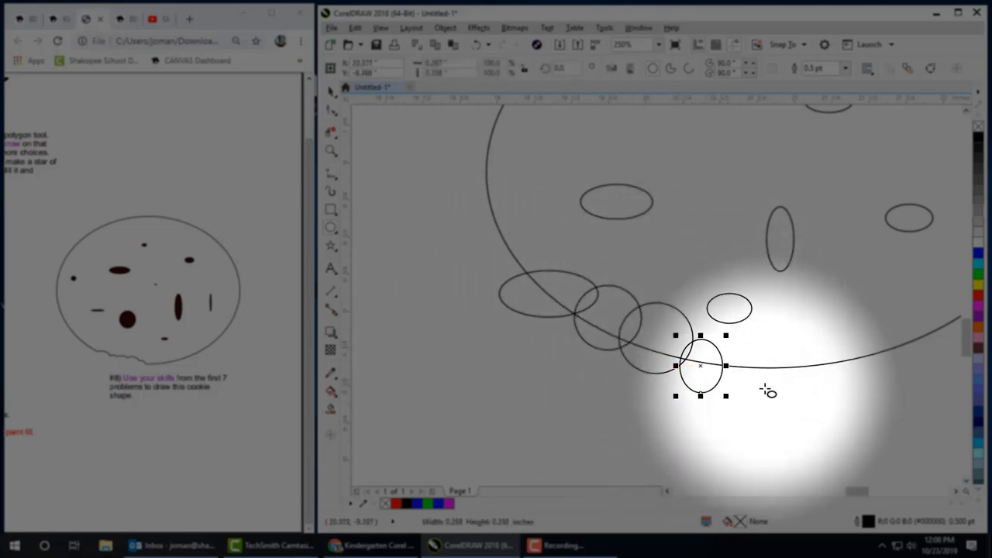
left_click_drag(718, 398, 738, 345)
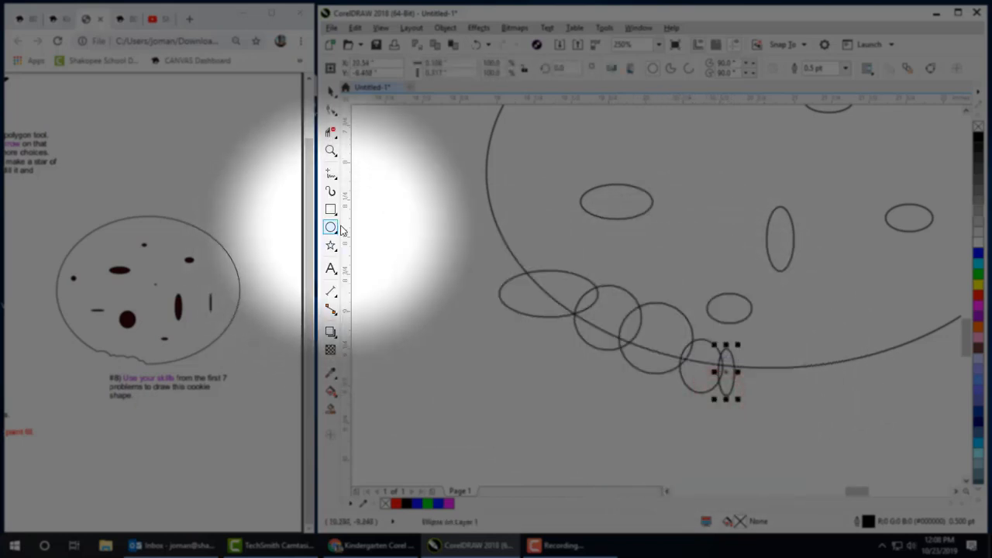
Step: Delete the overlapping virtual segments of the five edge ellipses and the cookie's lower-left outline, leaving one scalloped bite line
left_click(332, 133)
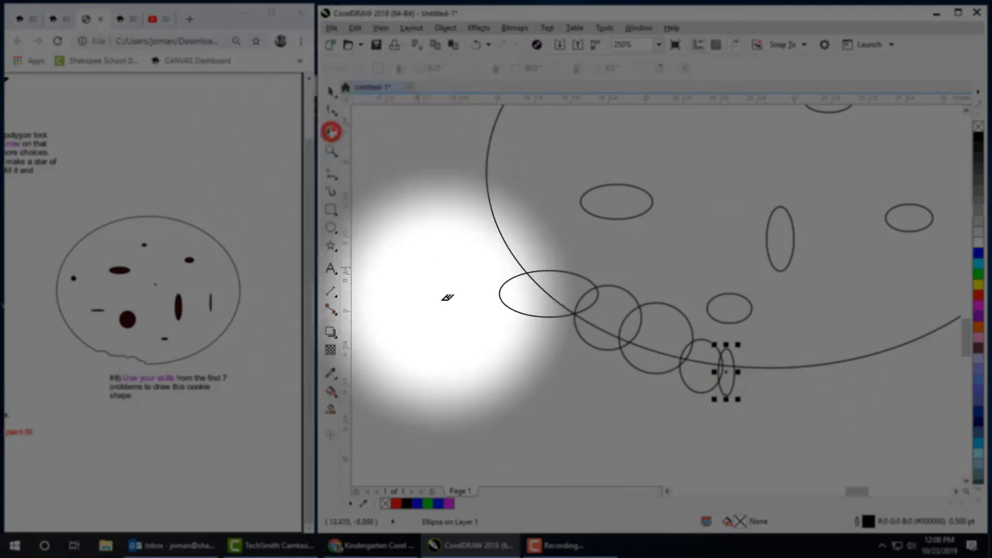
left_click_drag(498, 351, 569, 301)
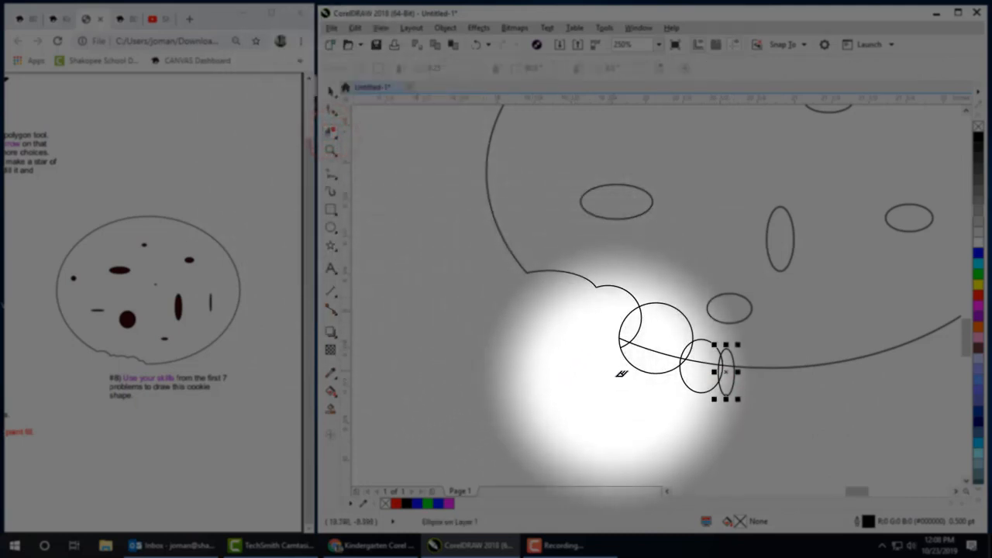
left_click_drag(652, 396, 610, 310)
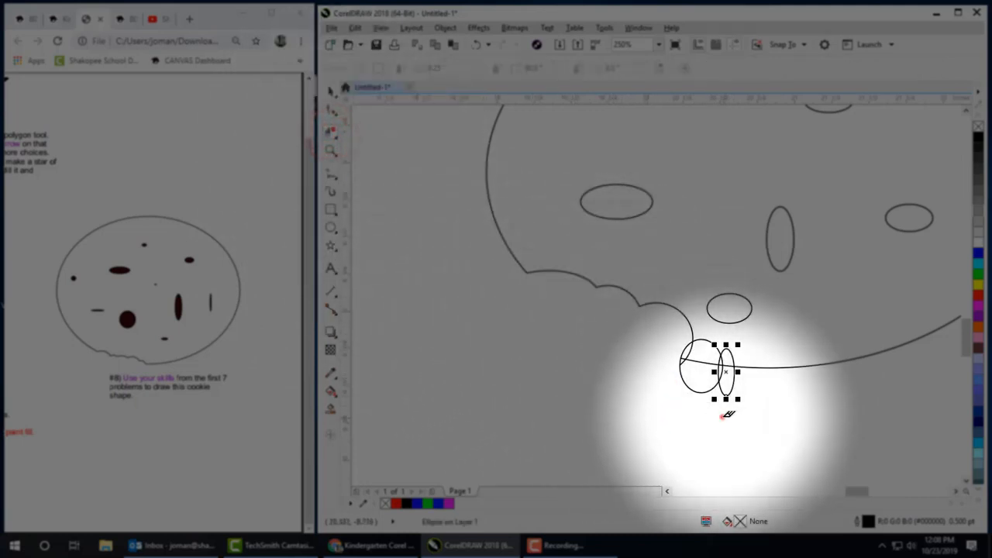
left_click_drag(721, 414, 667, 341)
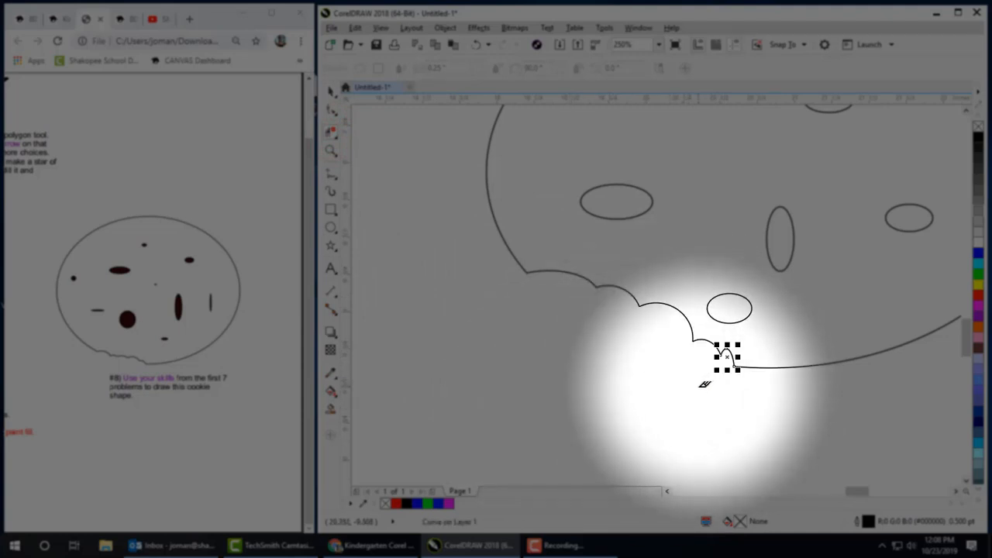
Step: Select all six chocolate chip ellipses inside the cookie and give them a uniform black fill (#000000)
left_click(330, 92)
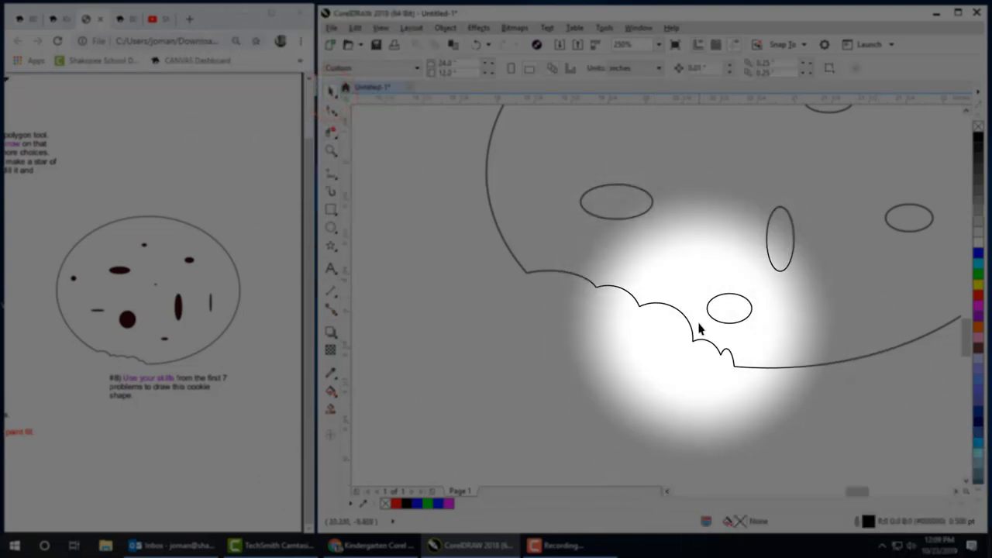
scroll(700, 330, "down", 4)
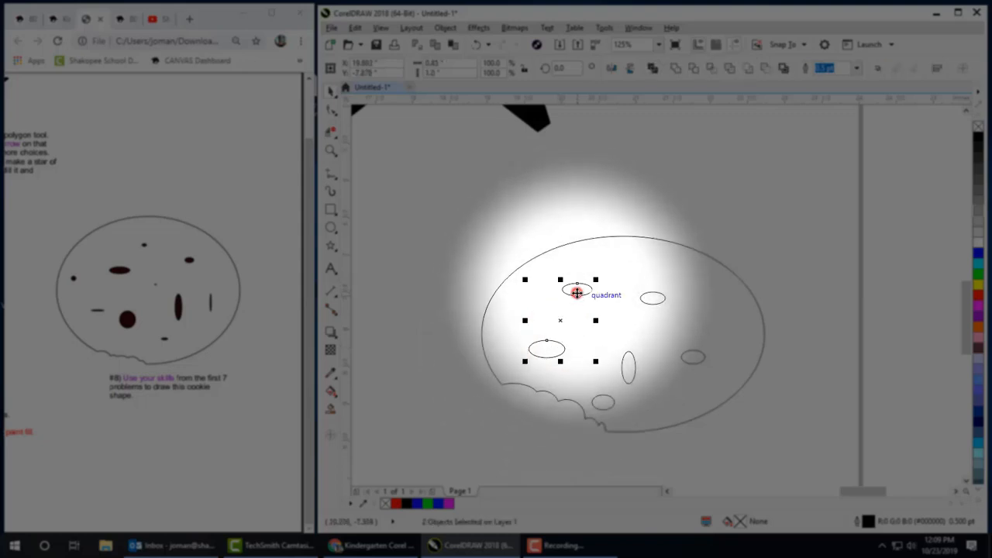
left_click(655, 302, "shift")
left_click(696, 354, "shift")
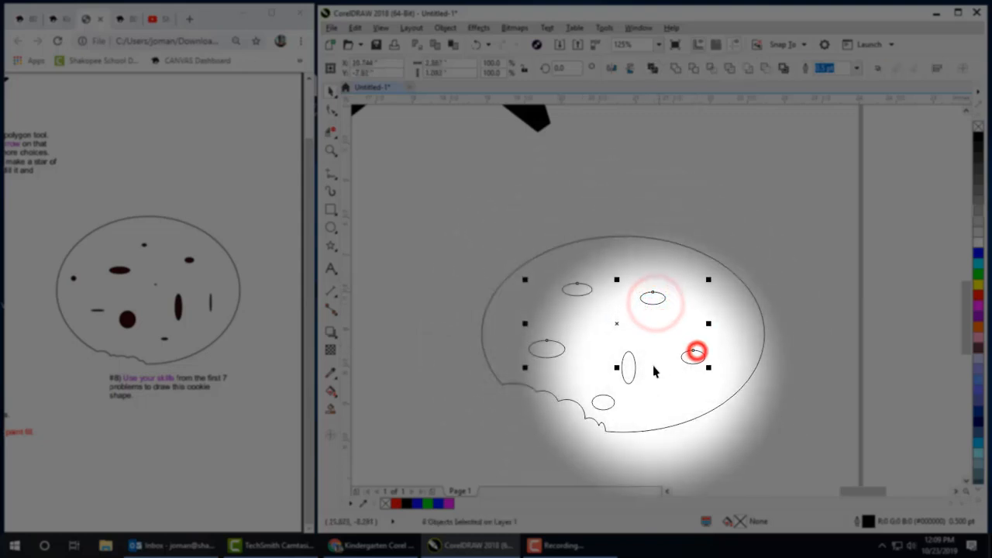
left_click(630, 371, "shift")
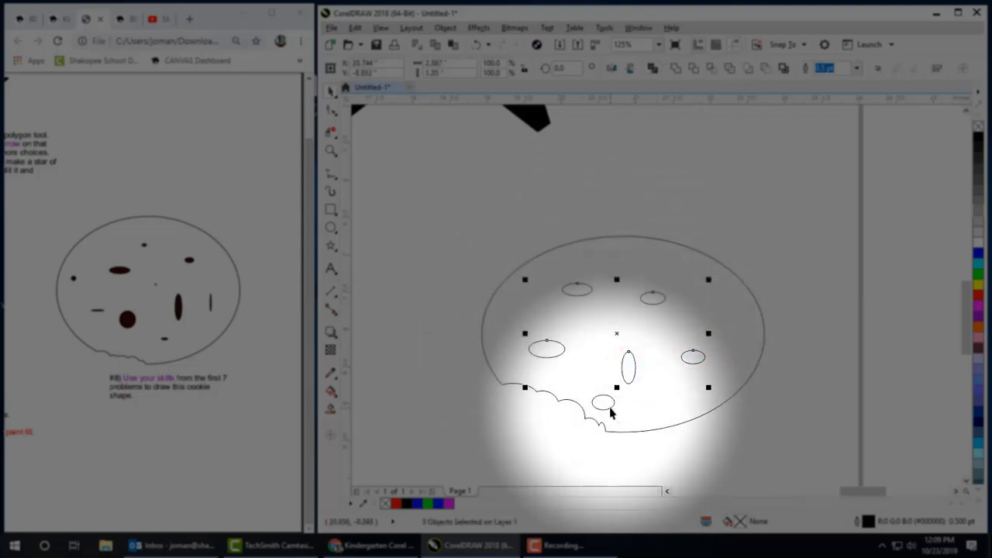
left_click(609, 406, "shift")
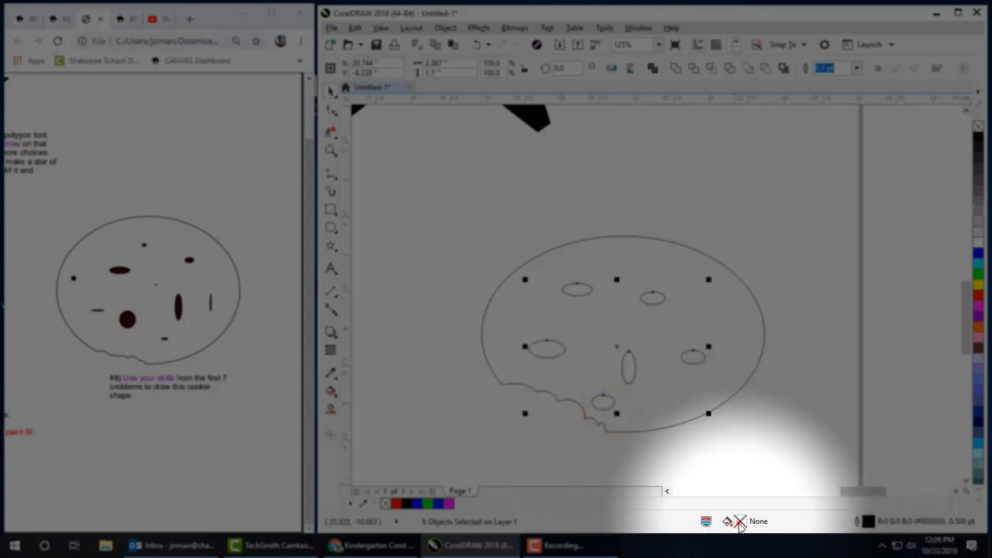
left_click(456, 182)
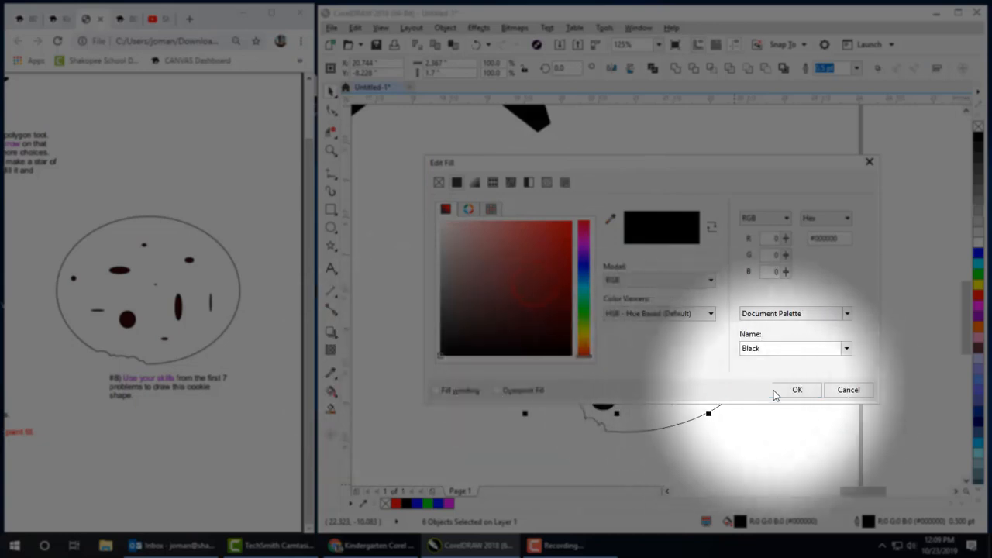
left_click(796, 390)
scroll(805, 290, "down", 4)
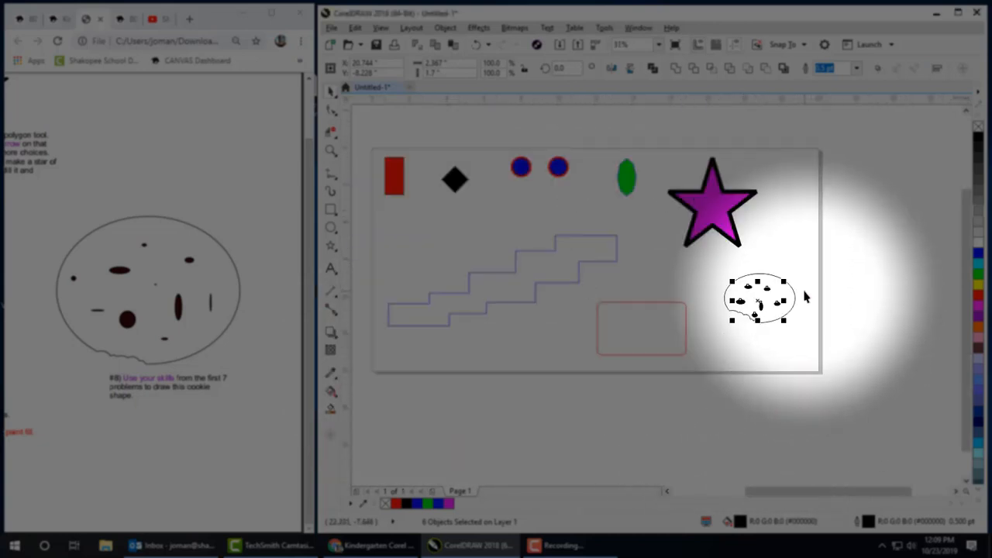